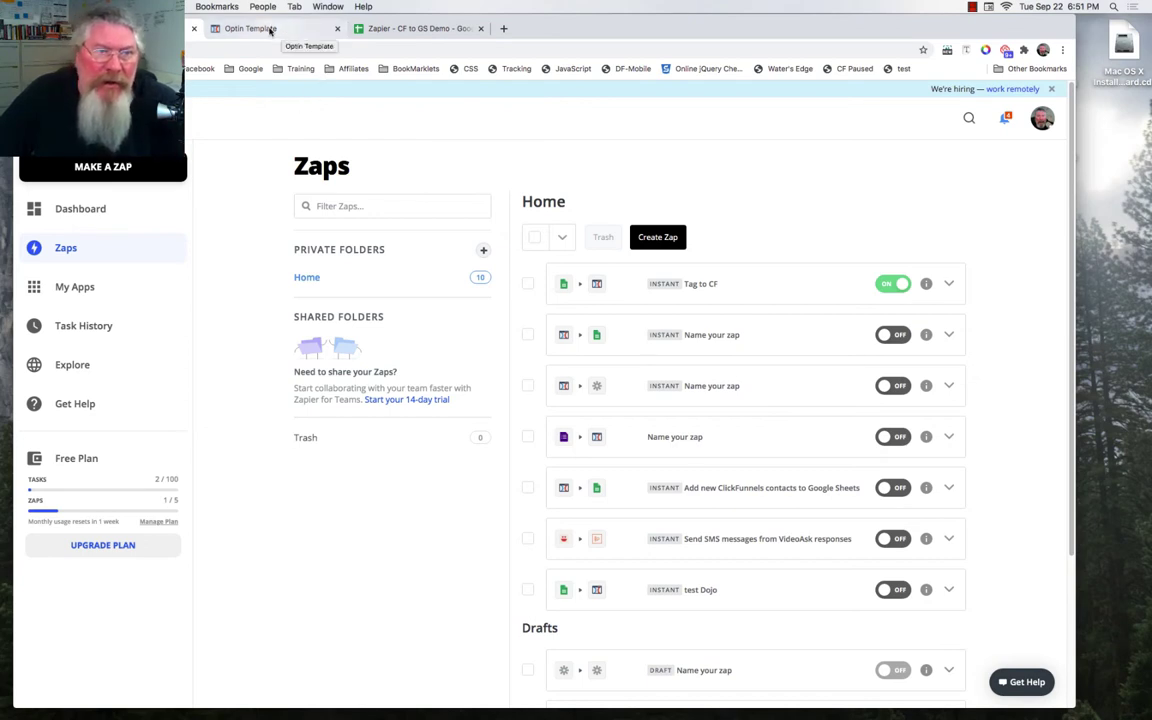
Switch to the ClickFunnels opt-in page editor and view the available input types for the name field
{"action": "left_click", "coordinate": [270, 29]}
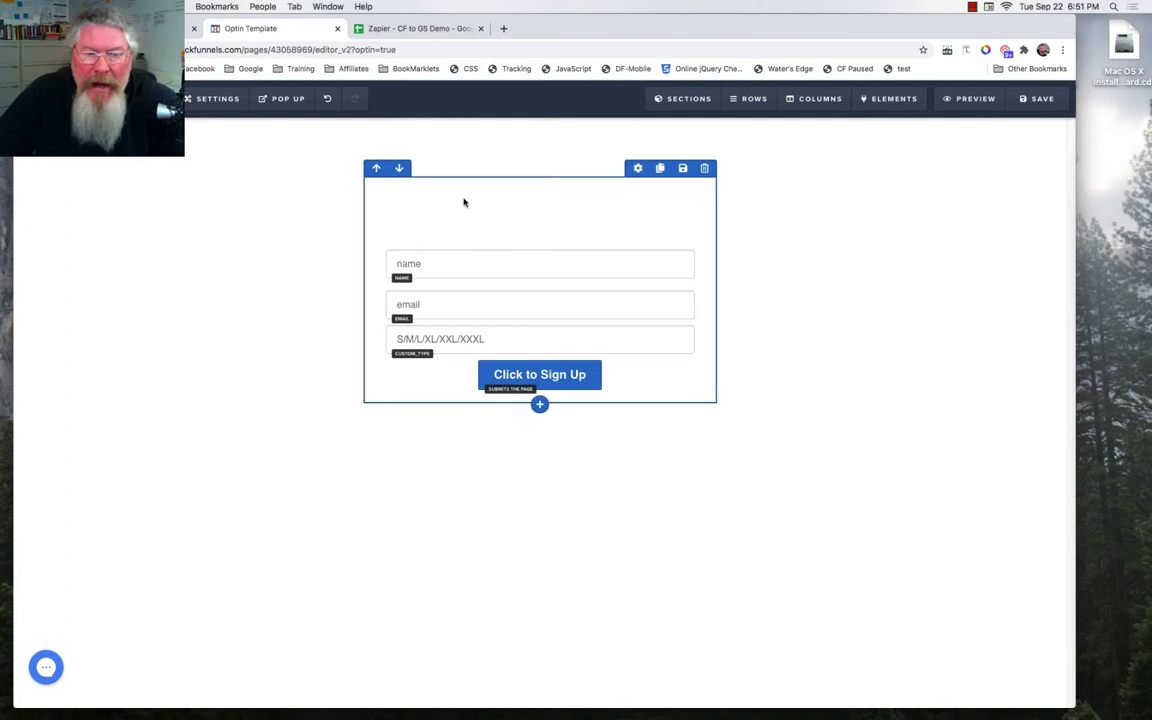
{"action": "left_click", "coordinate": [557, 271]}
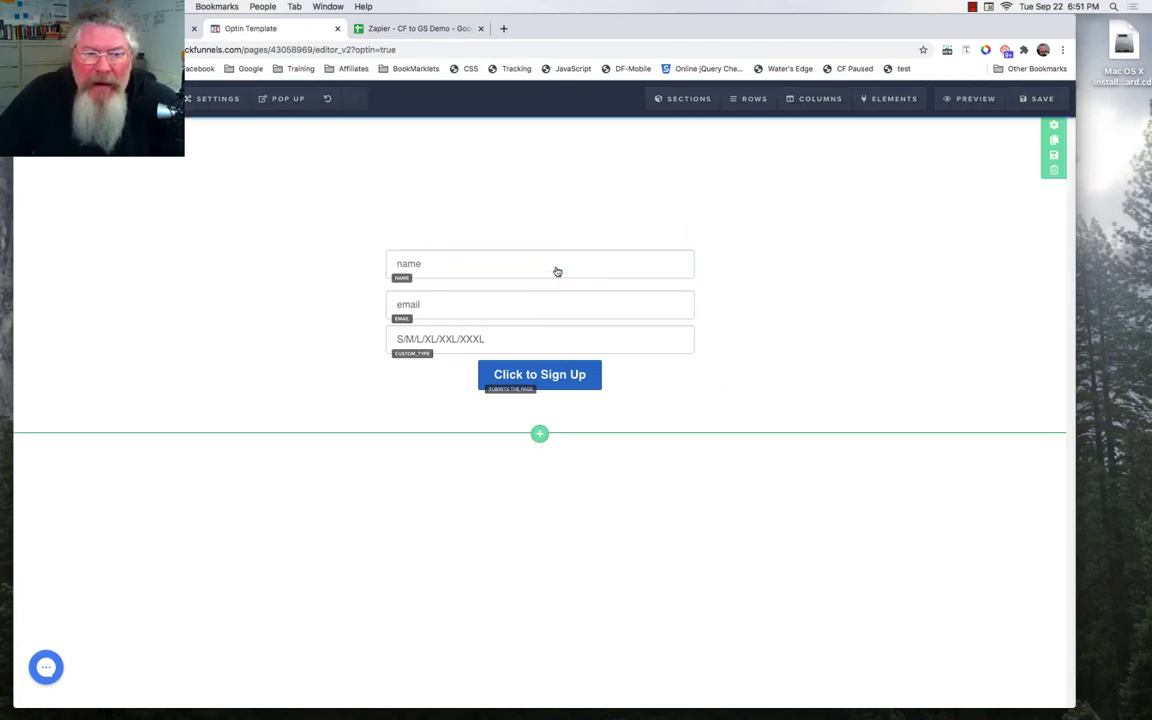
{"action": "left_click", "coordinate": [998, 232]}
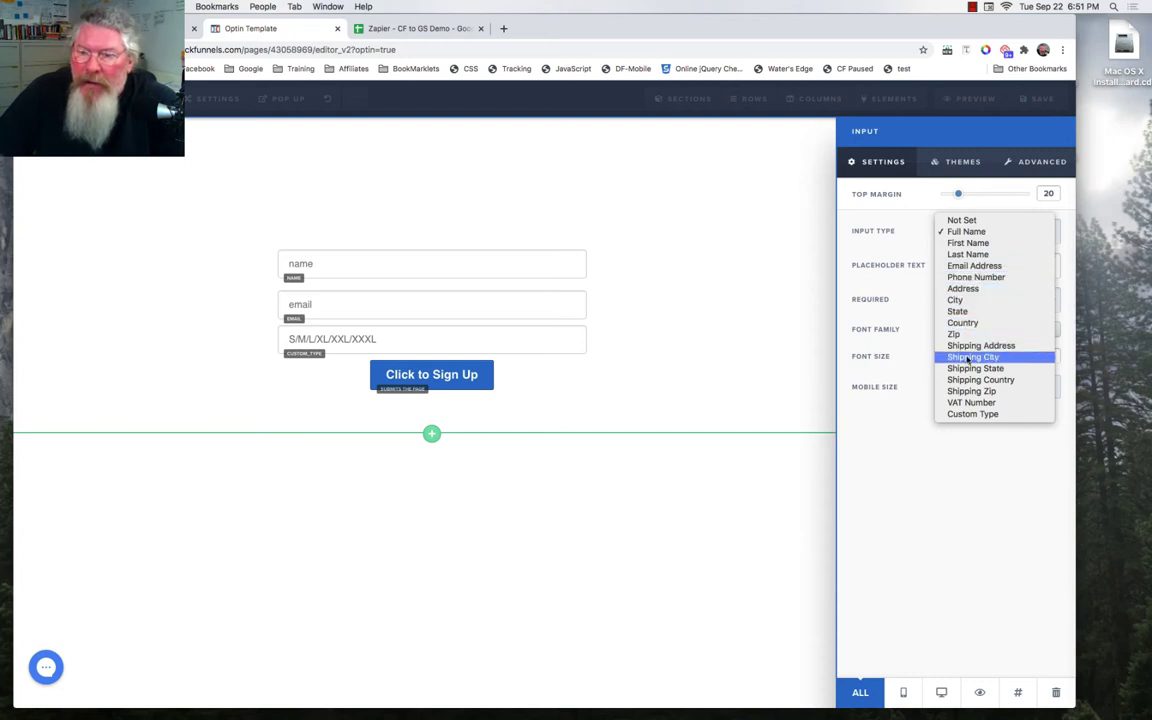
{"action": "left_click", "coordinate": [441, 338]}
{"action": "left_click", "coordinate": [439, 345]}
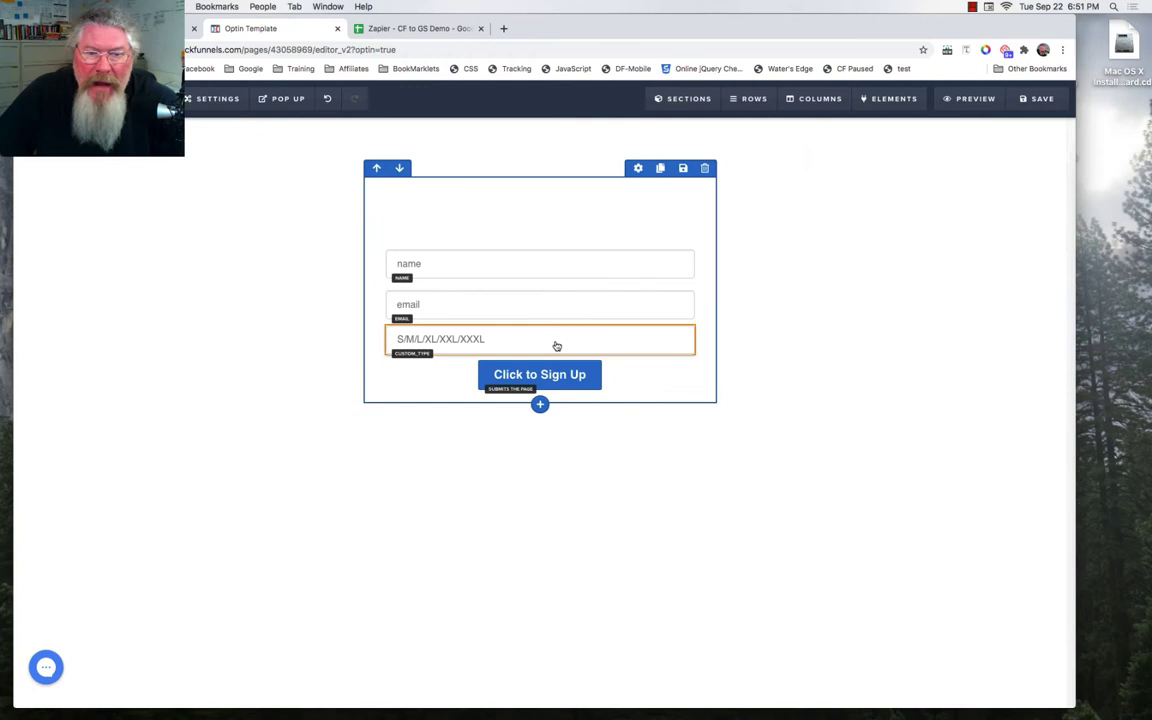
Review the input type, custom type name and placeholder settings of the custom shirt size field, then close its settings
{"action": "left_click", "coordinate": [645, 344]}
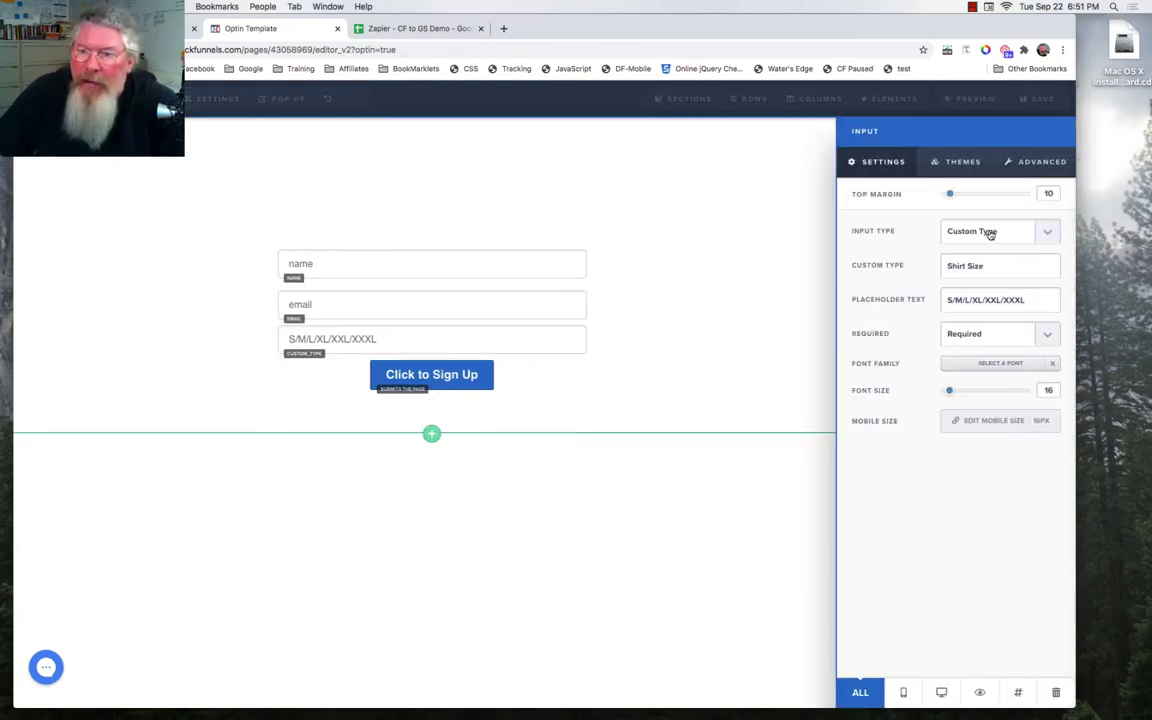
{"action": "left_click", "coordinate": [990, 233]}
{"action": "left_click", "coordinate": [983, 232]}
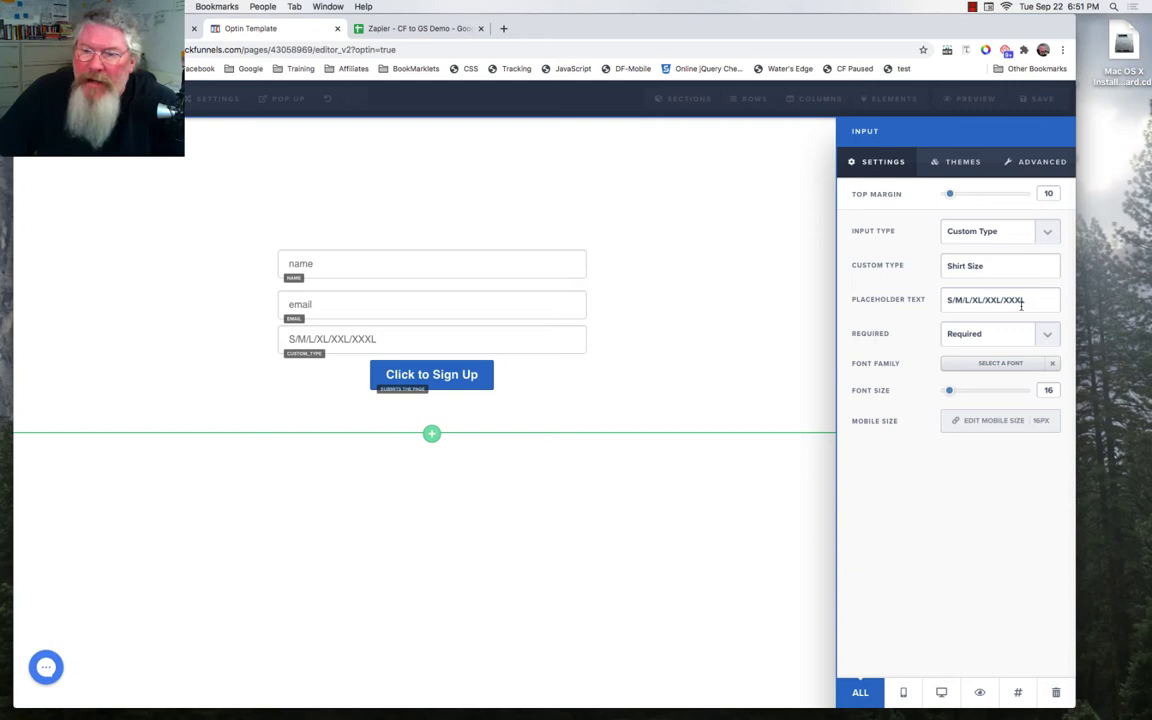
{"action": "left_click", "coordinate": [689, 314]}
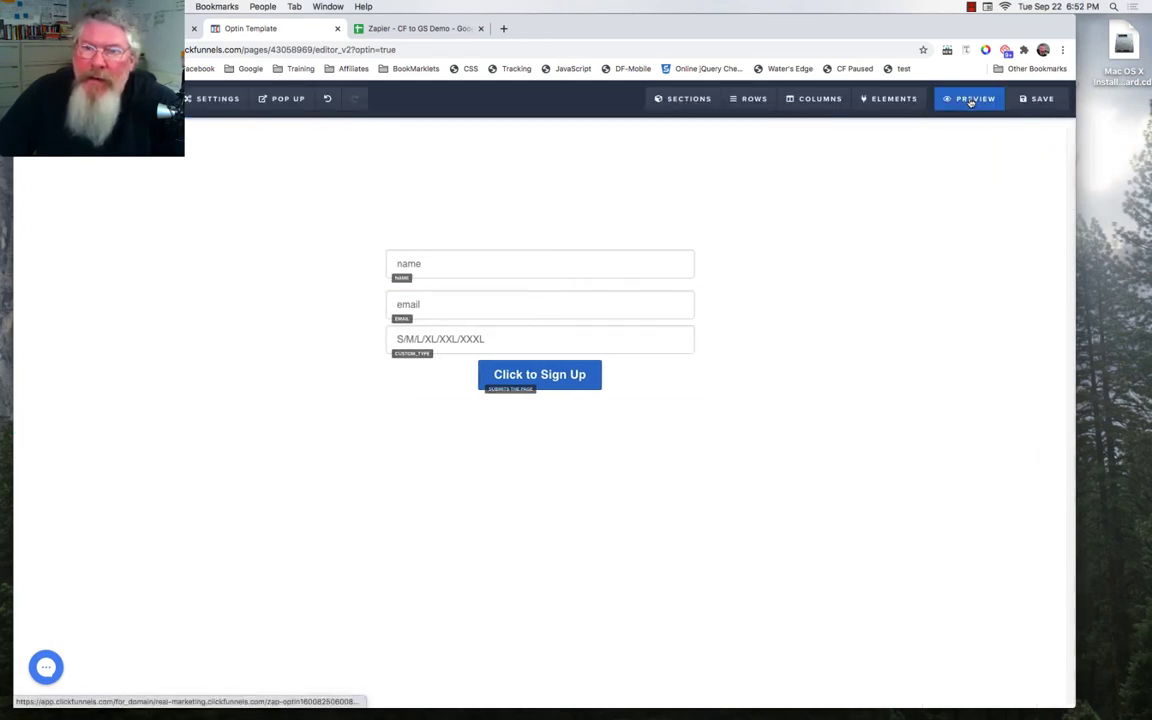
Preview the opt-in page and submit a test sign-up with a full name, an e-mail address and shirt size XXL
{"action": "left_click", "coordinate": [970, 99]}
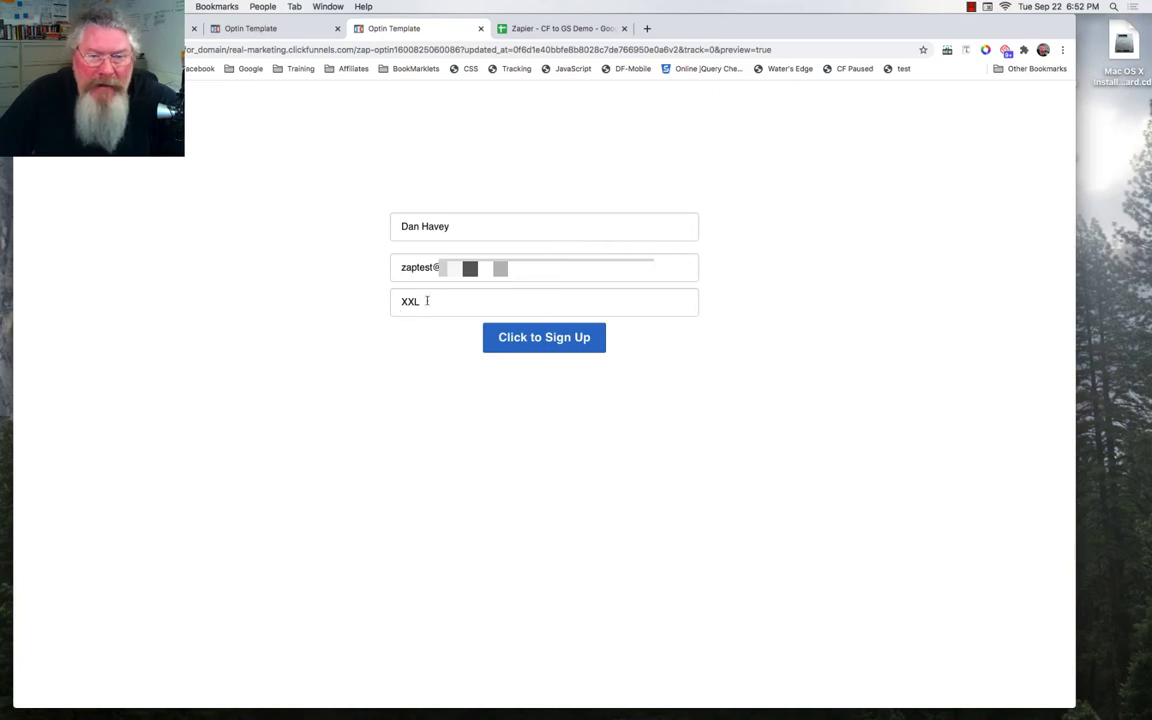
{"action": "left_click", "coordinate": [539, 340]}
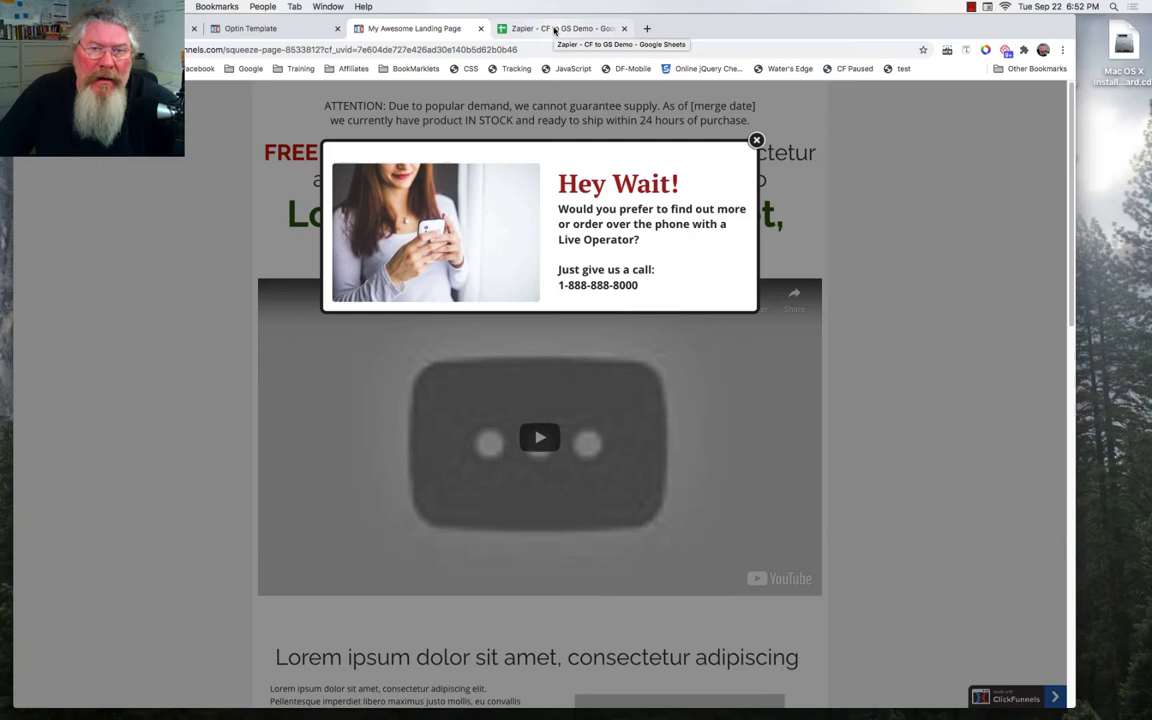
Compare the column headings in the Zapier - CF to GS Demo Google Sheet with the opt-in form's fields
{"action": "left_click", "coordinate": [554, 30]}
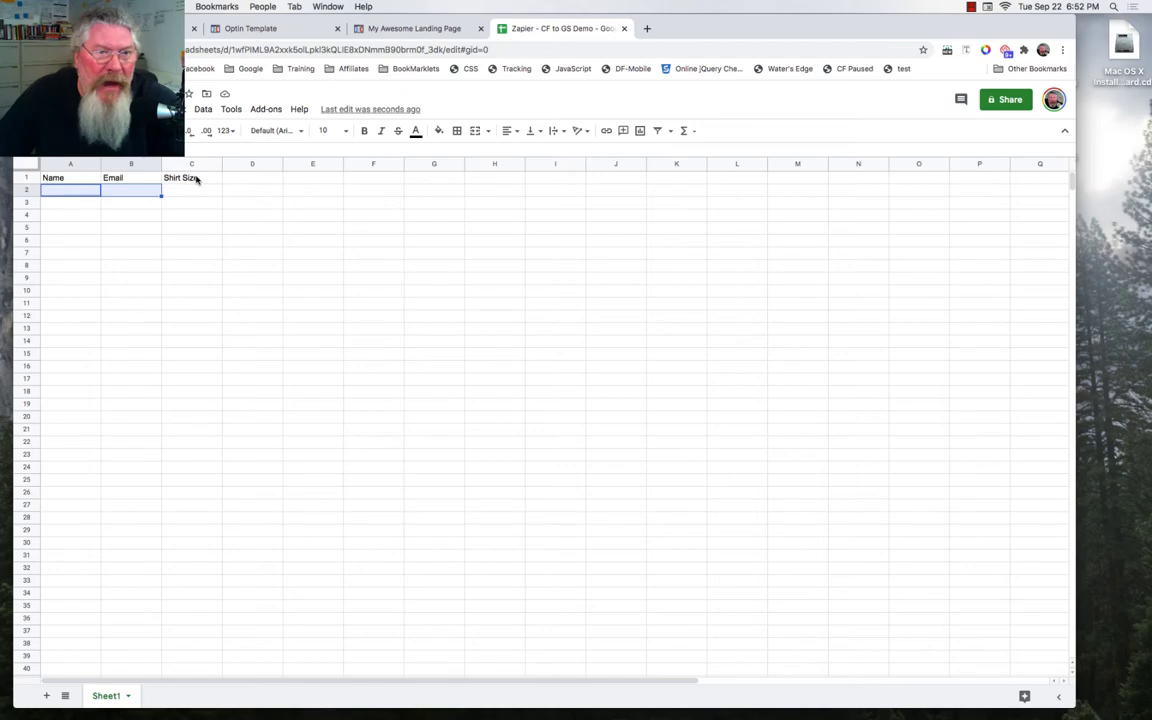
{"action": "left_click", "coordinate": [260, 29]}
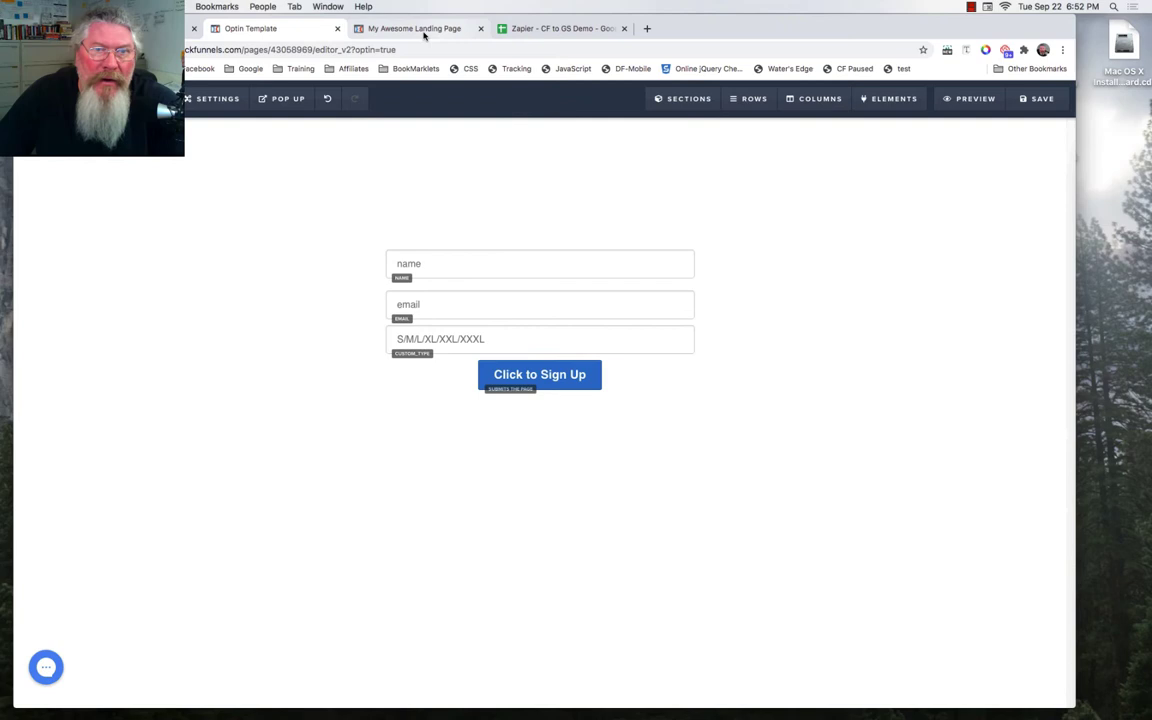
{"action": "left_click", "coordinate": [518, 28]}
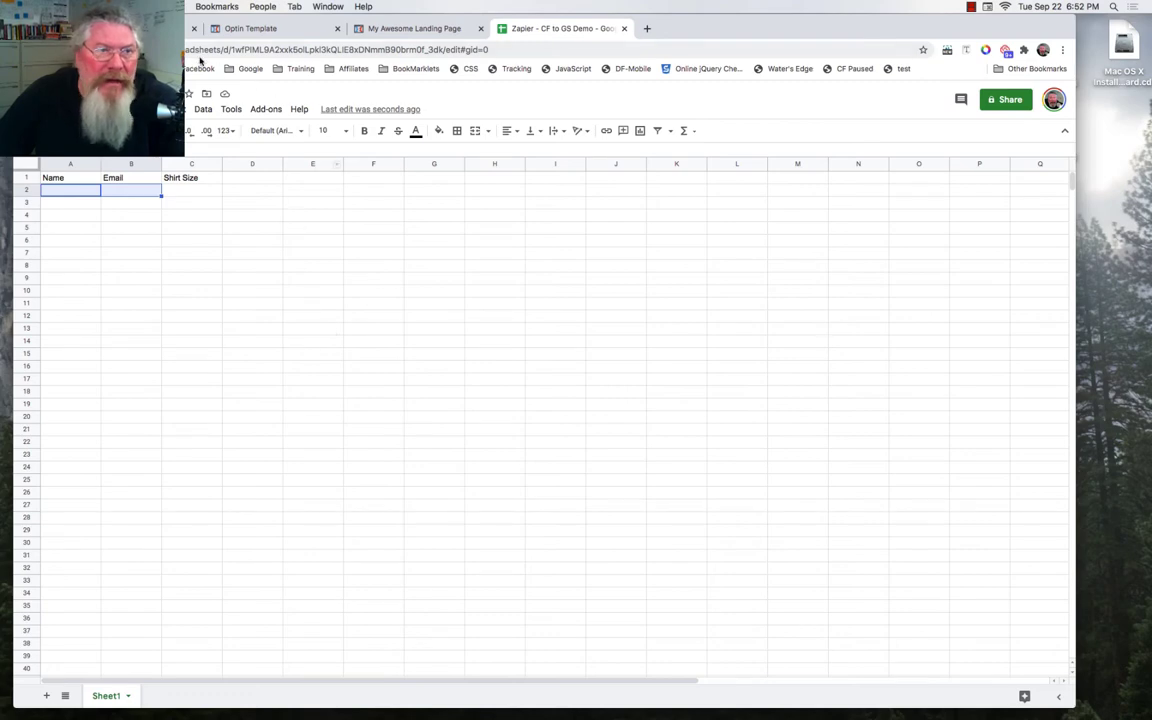
Switch to Zapier, create a new Zap and choose ClickFunnels as its trigger app
{"action": "left_click", "coordinate": [130, 28]}
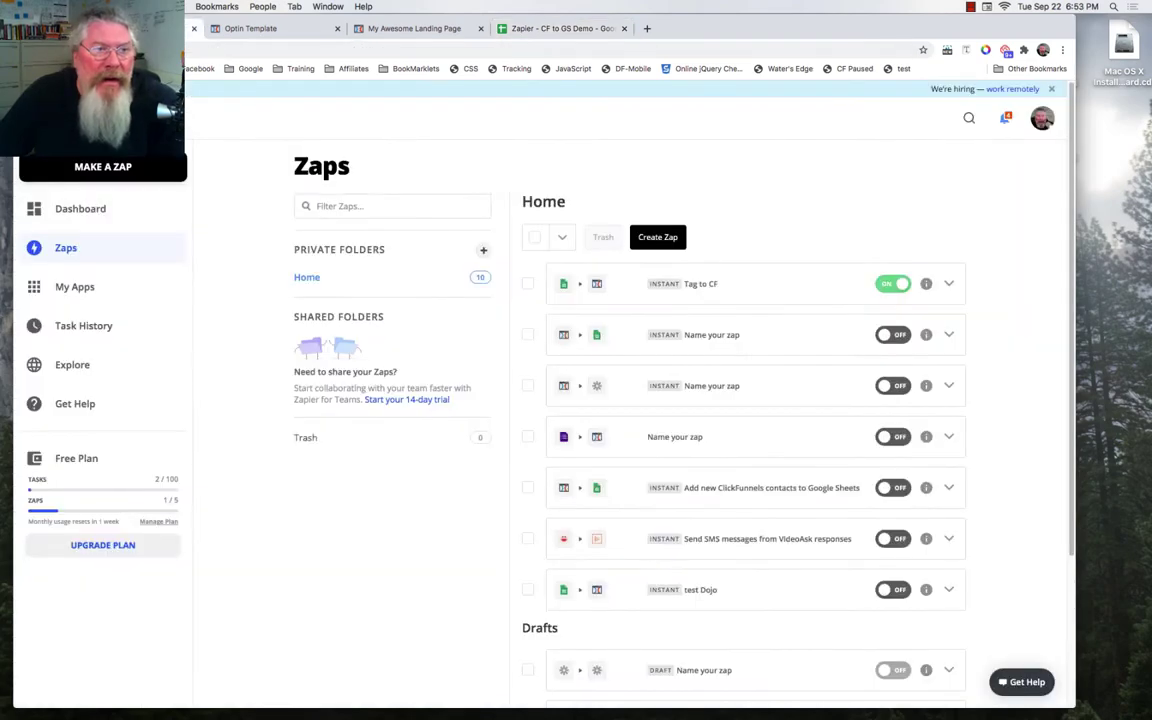
{"action": "left_click", "coordinate": [95, 169]}
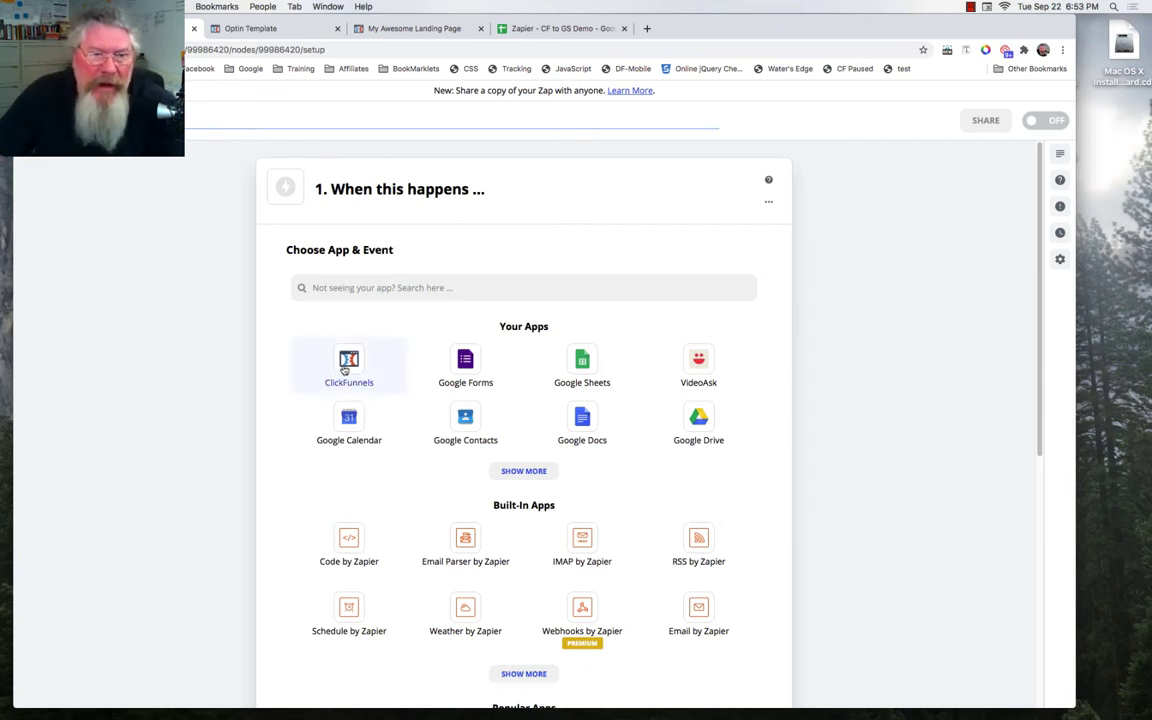
{"action": "left_click", "coordinate": [373, 287]}
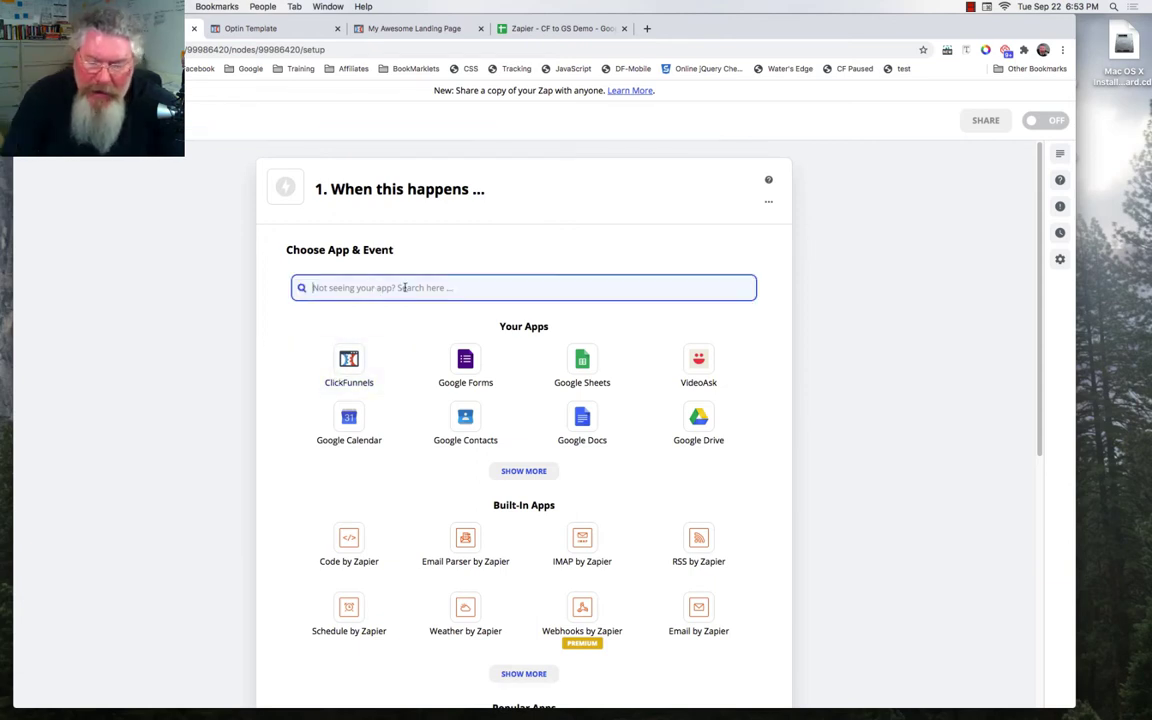
{"action": "type", "text": "click"}
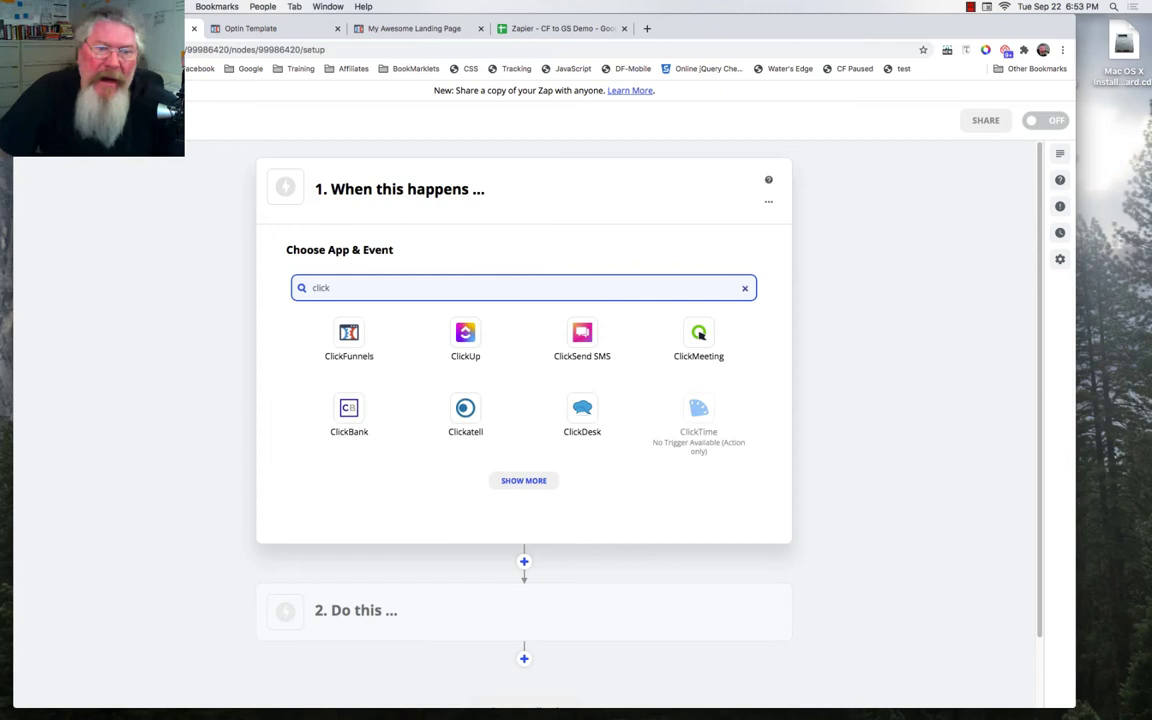
{"action": "left_click", "coordinate": [358, 337]}
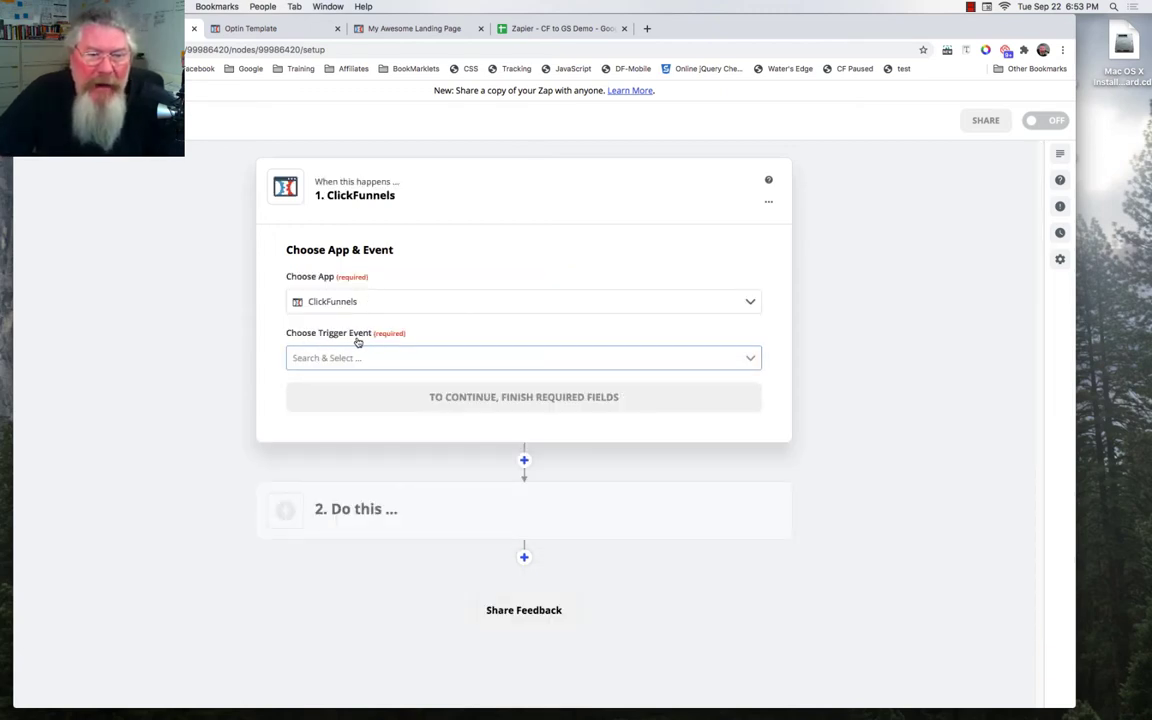
Set the trigger event to New Contact Activity and connect it to the existing ClickFunnels account
{"action": "left_click", "coordinate": [408, 357]}
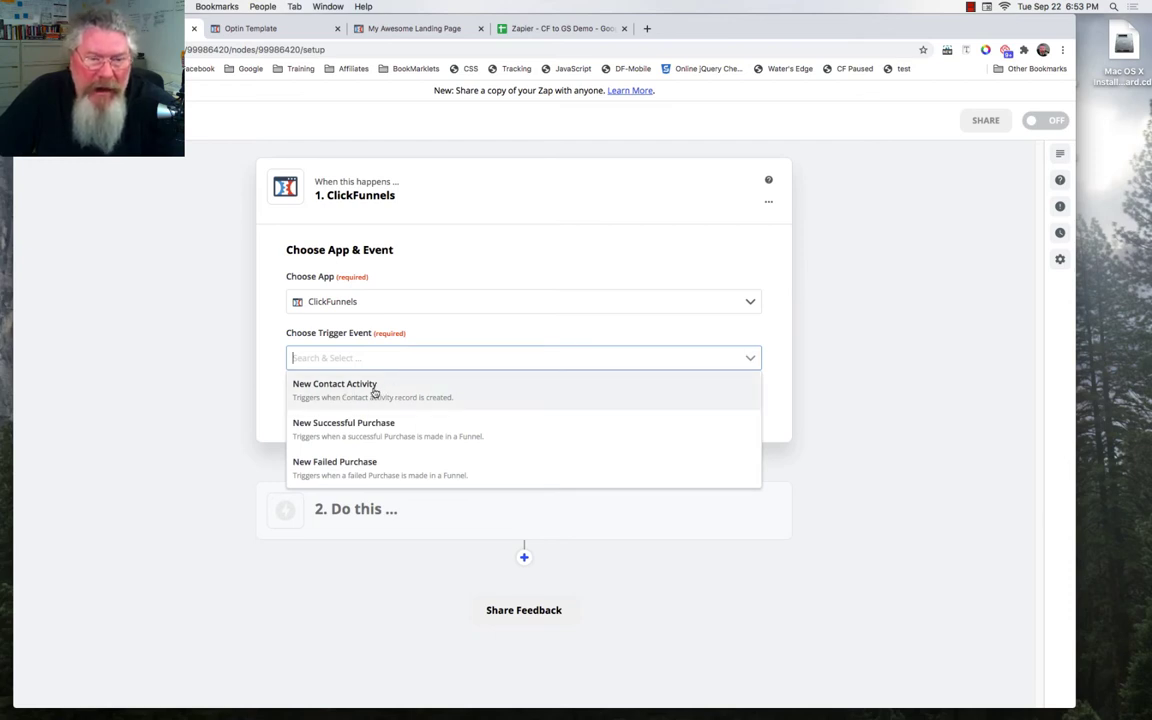
{"action": "left_click", "coordinate": [374, 388]}
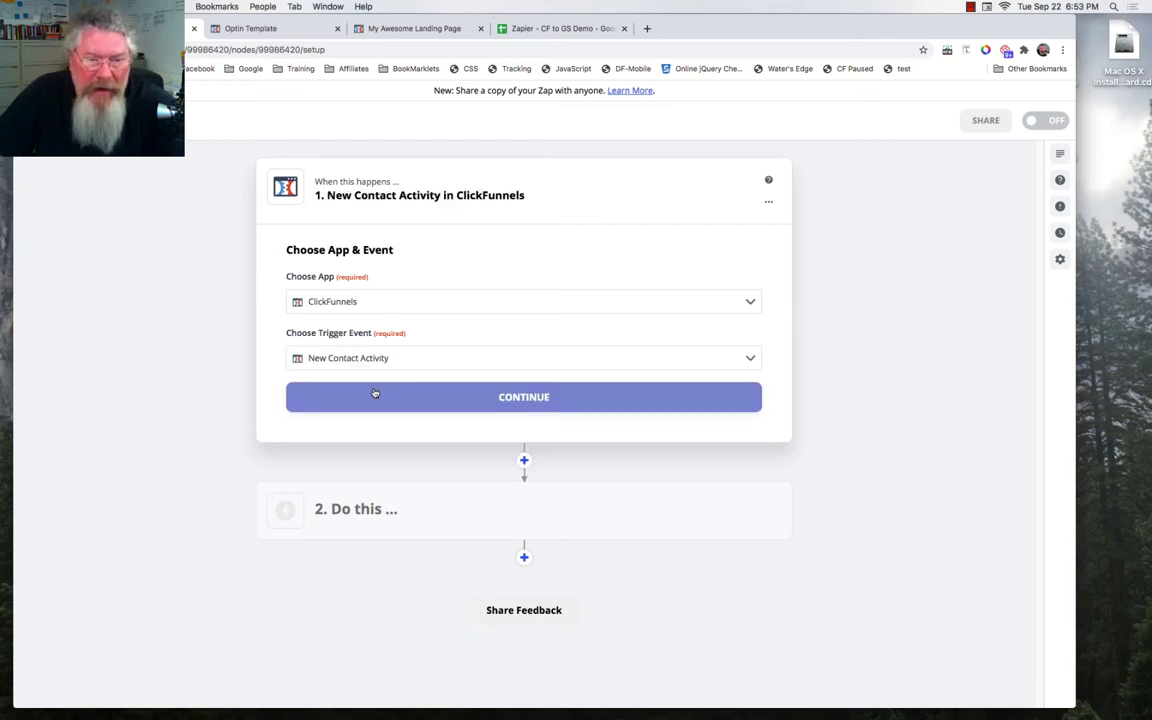
{"action": "left_click", "coordinate": [508, 408]}
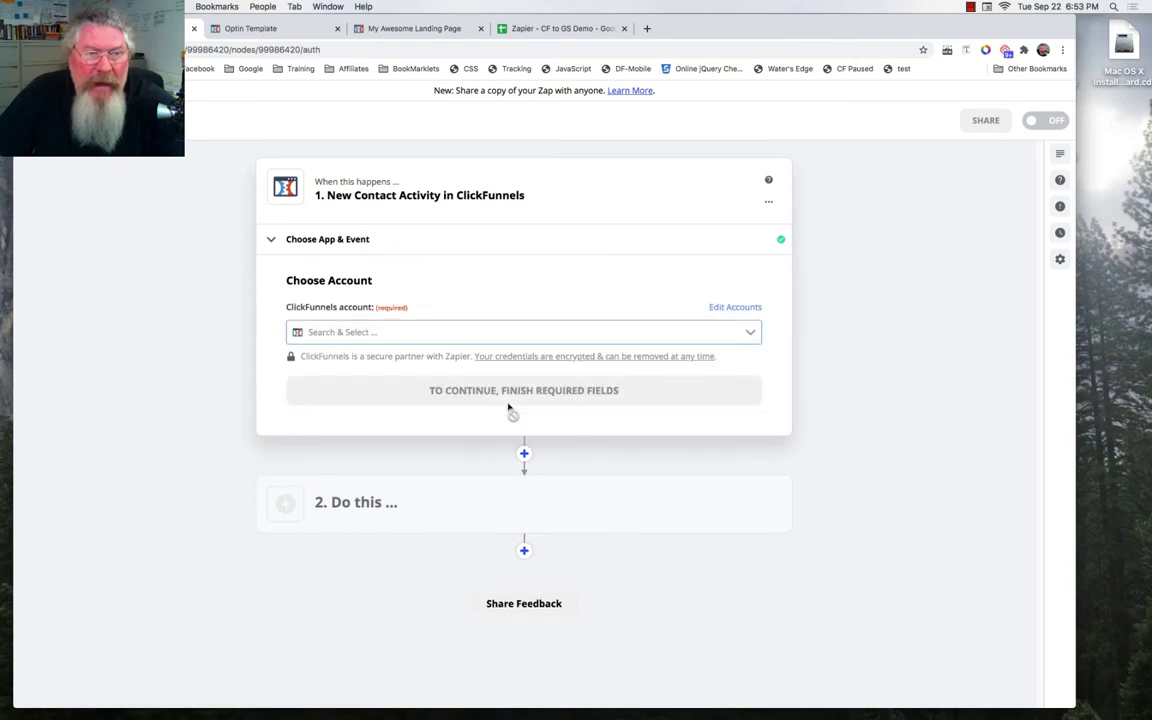
{"action": "left_click", "coordinate": [389, 333]}
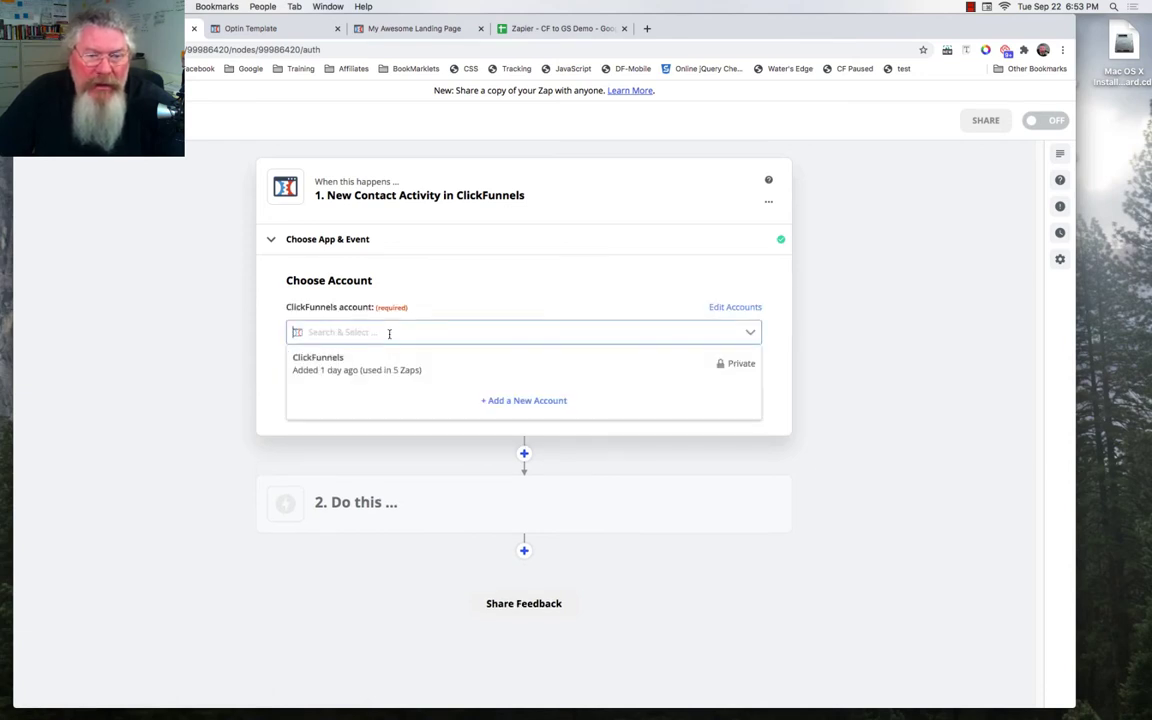
{"action": "left_click", "coordinate": [373, 368]}
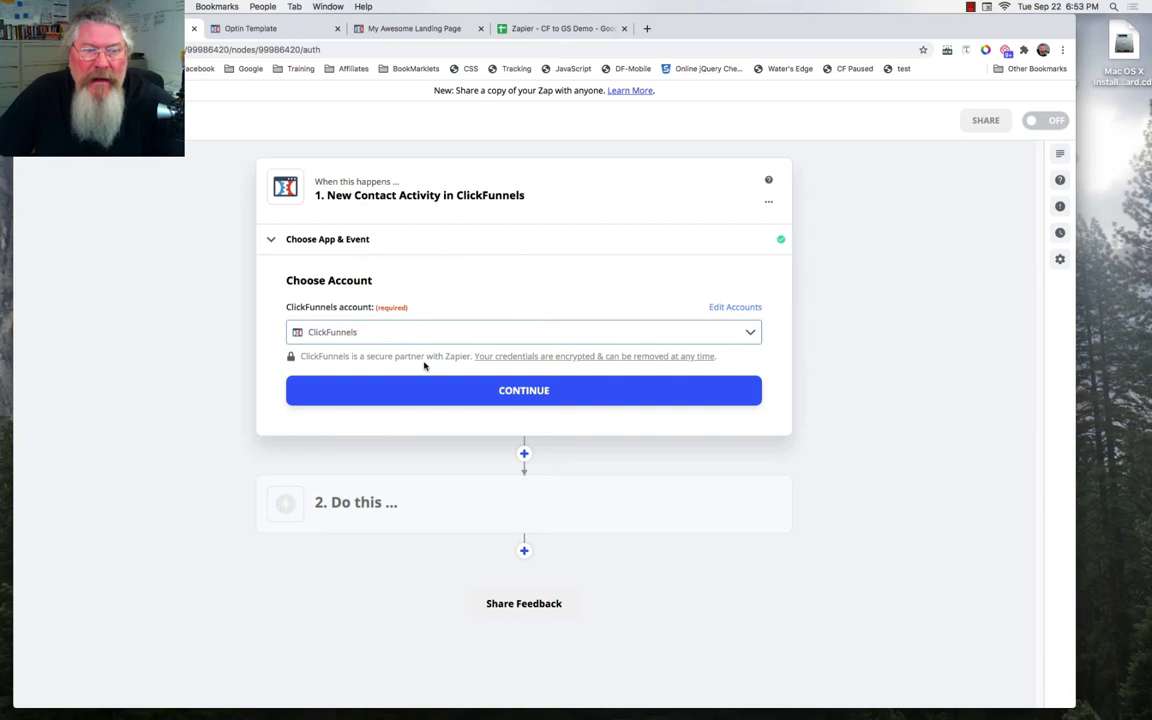
{"action": "left_click", "coordinate": [524, 392]}
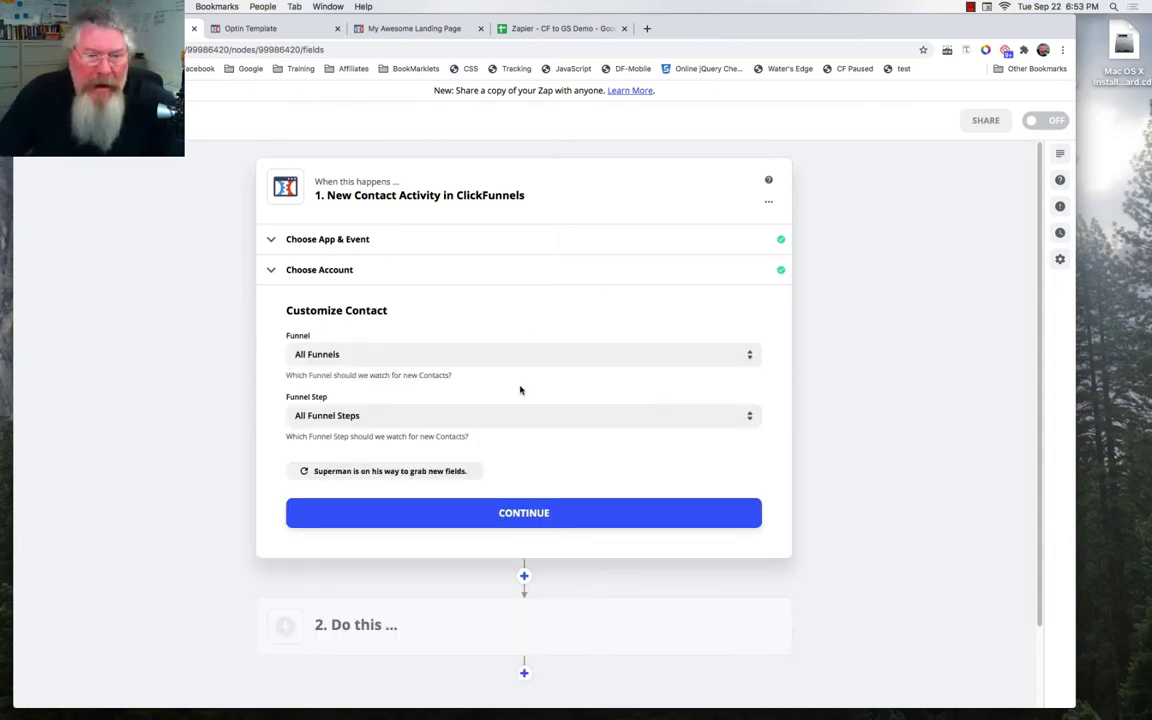
Set the trigger's funnel to Zapier Test and its funnel step to zap optin
{"action": "left_click", "coordinate": [341, 354]}
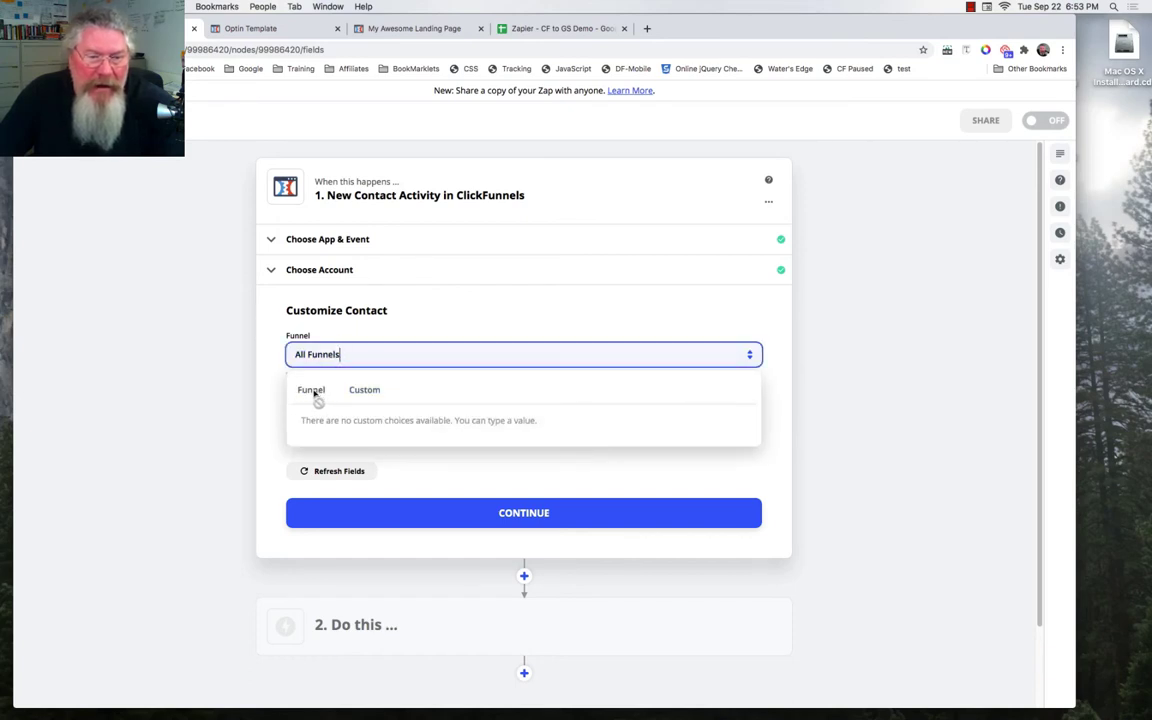
{"action": "left_click", "coordinate": [420, 314]}
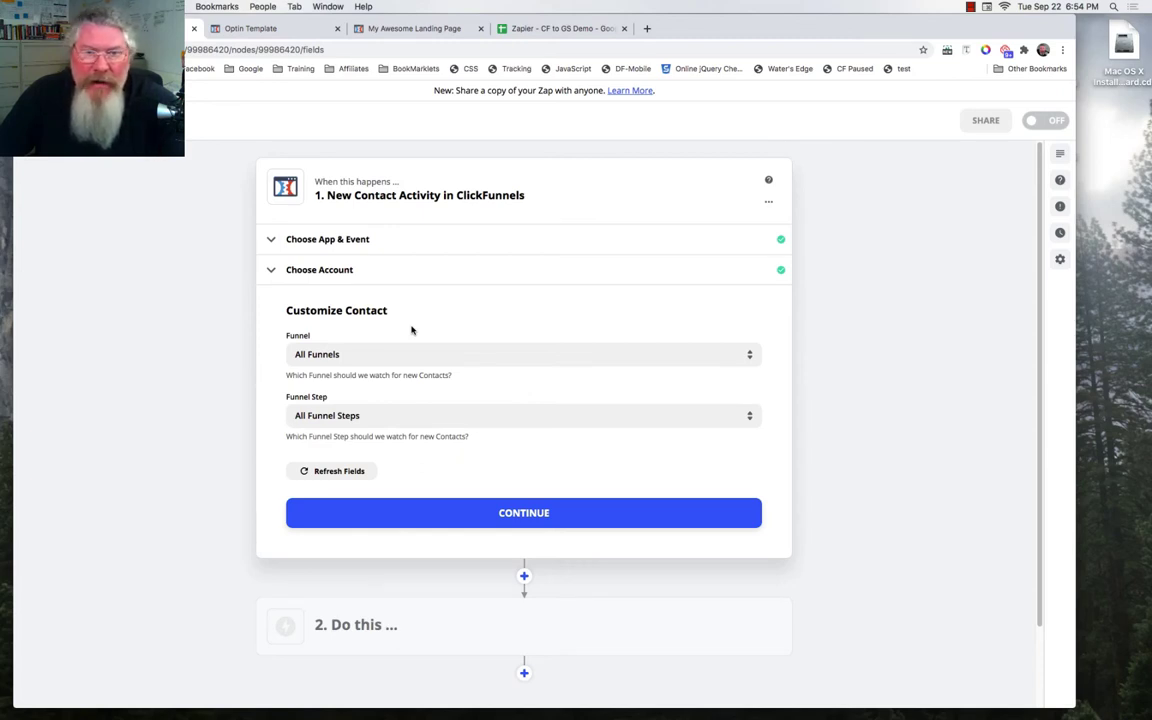
{"action": "left_click", "coordinate": [325, 354]}
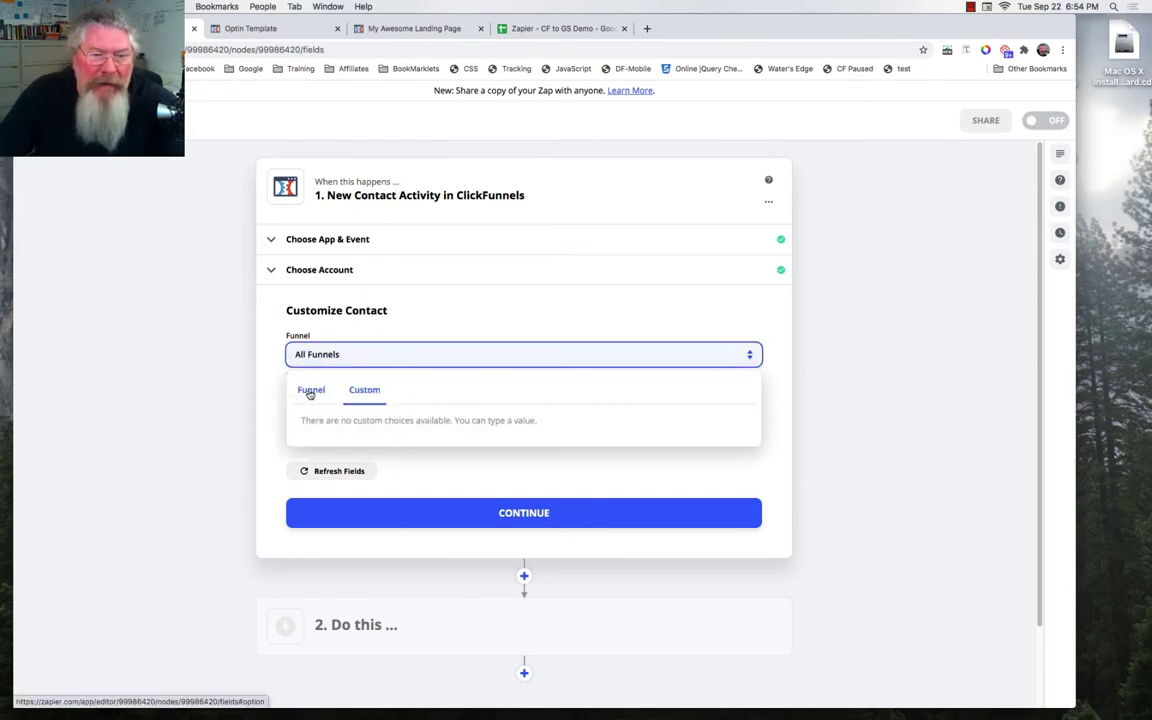
{"action": "left_click", "coordinate": [310, 391]}
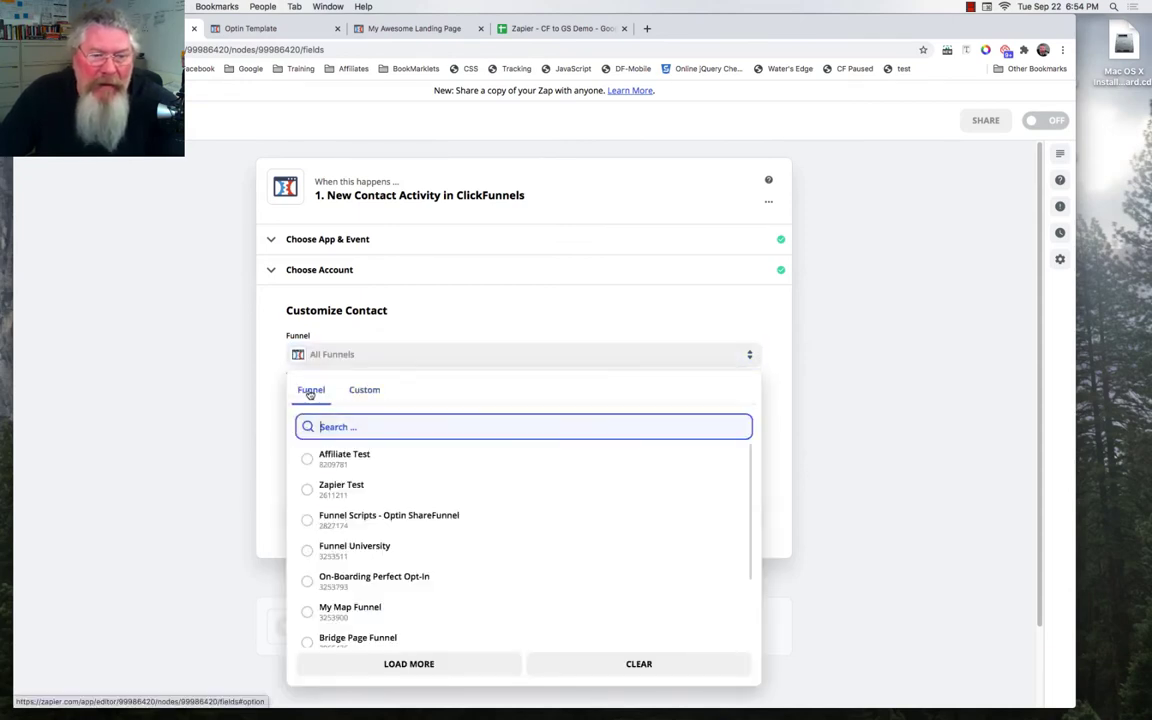
{"action": "left_click", "coordinate": [352, 490]}
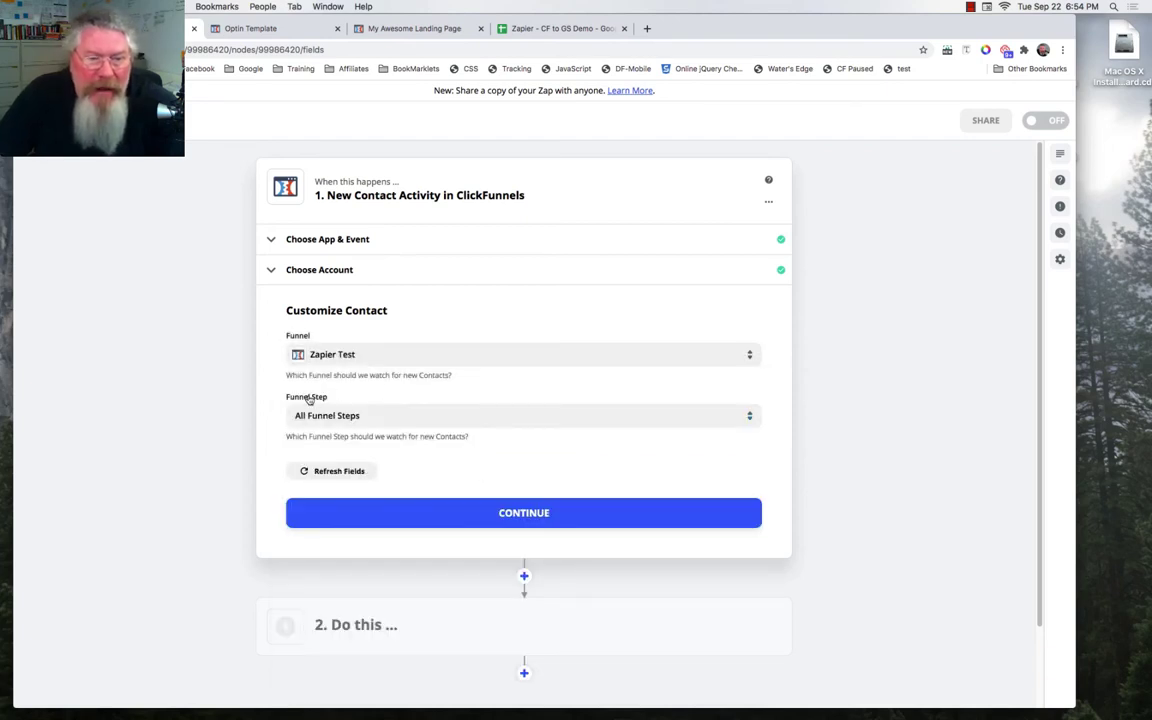
{"action": "left_click", "coordinate": [337, 416]}
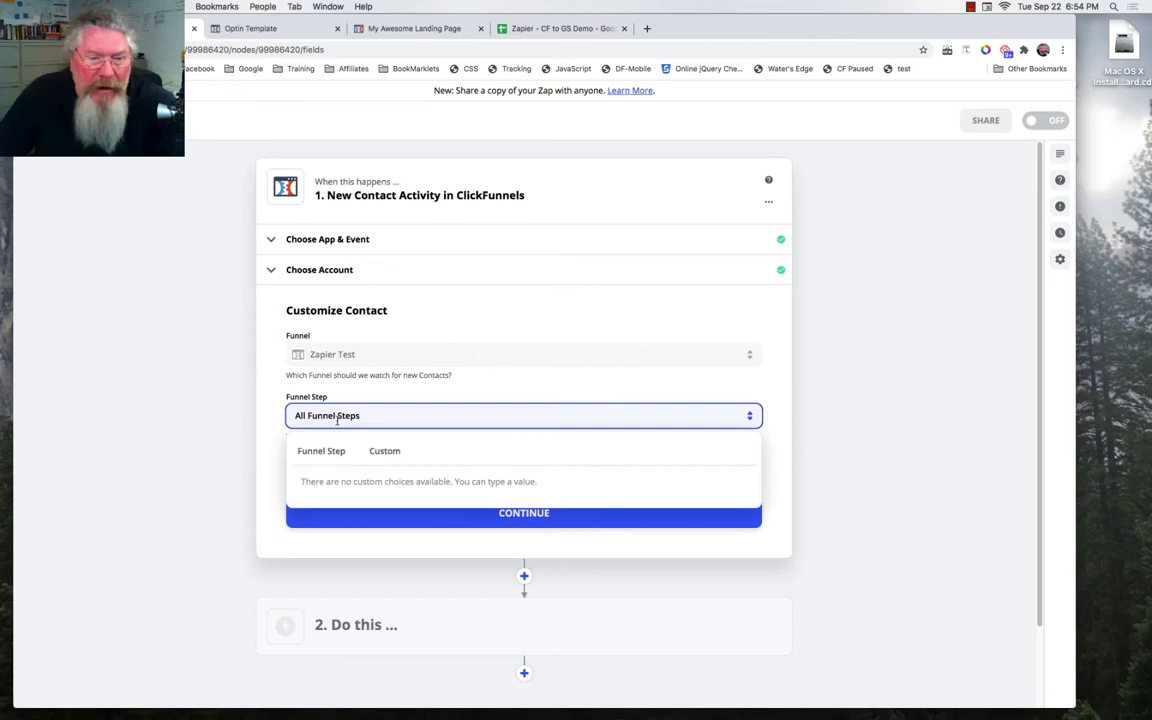
{"action": "left_click", "coordinate": [331, 452]}
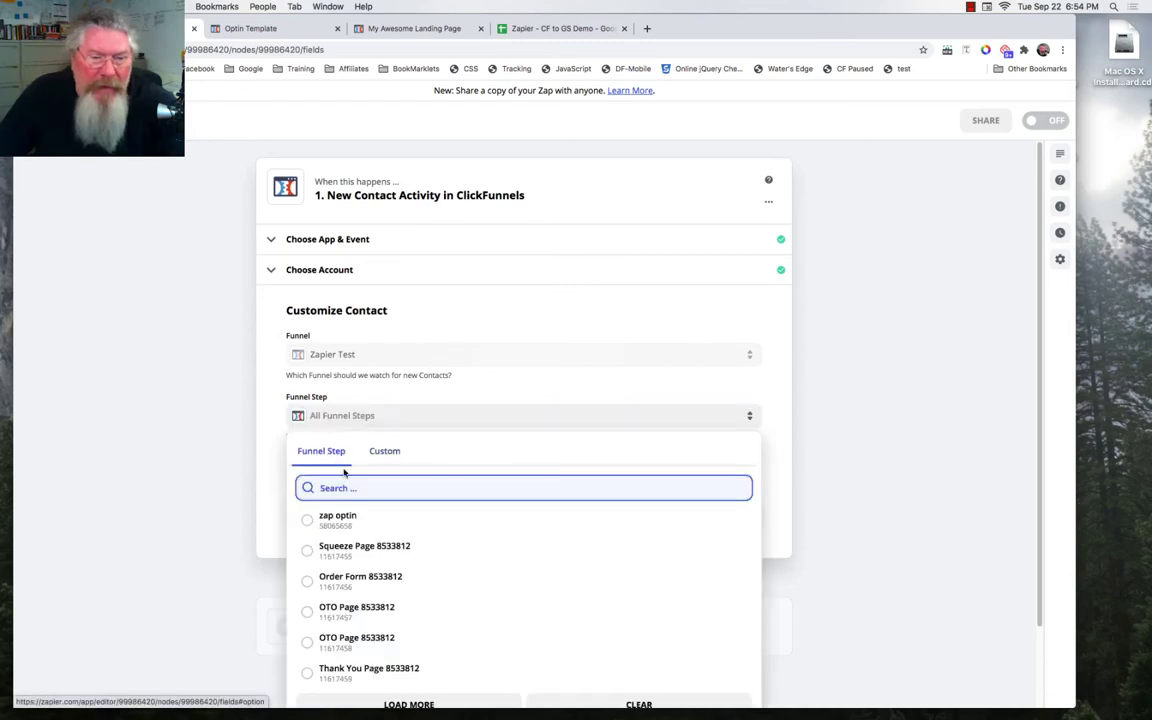
{"action": "left_click", "coordinate": [337, 518]}
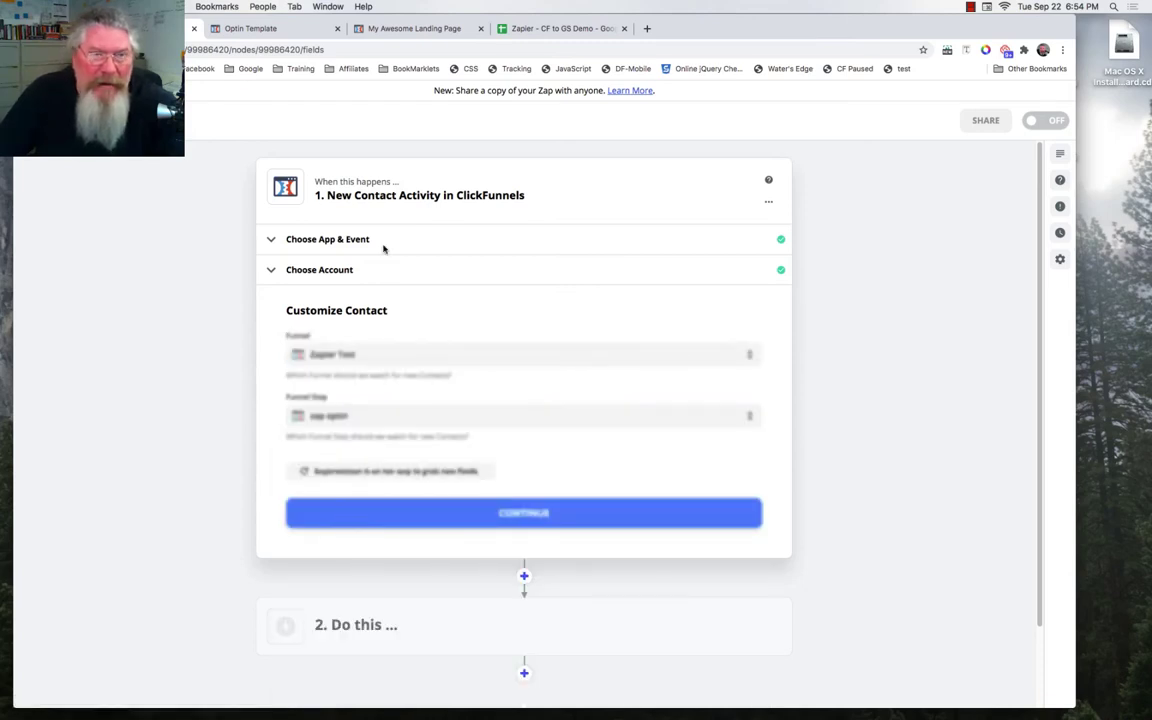
Leave the opt-in page editor in ClickFunnels without saving, and return to Zapier to continue past the trigger's contact settings
{"action": "left_click", "coordinate": [279, 34]}
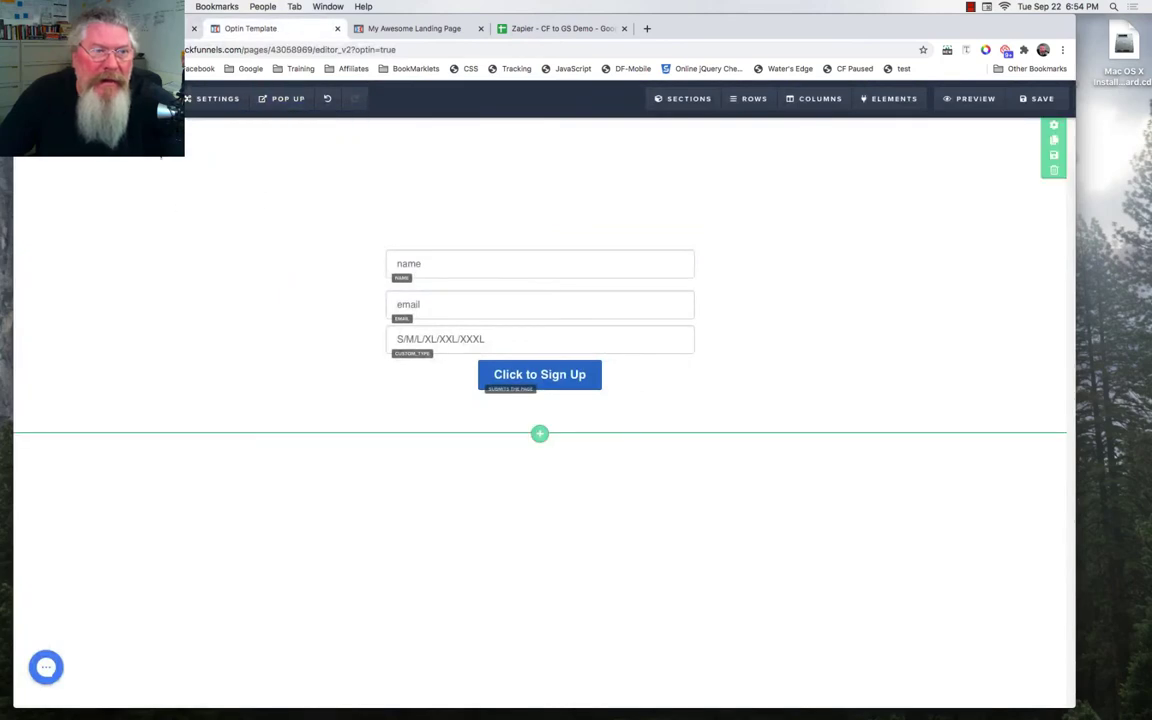
{"action": "key", "text": "super+w"}
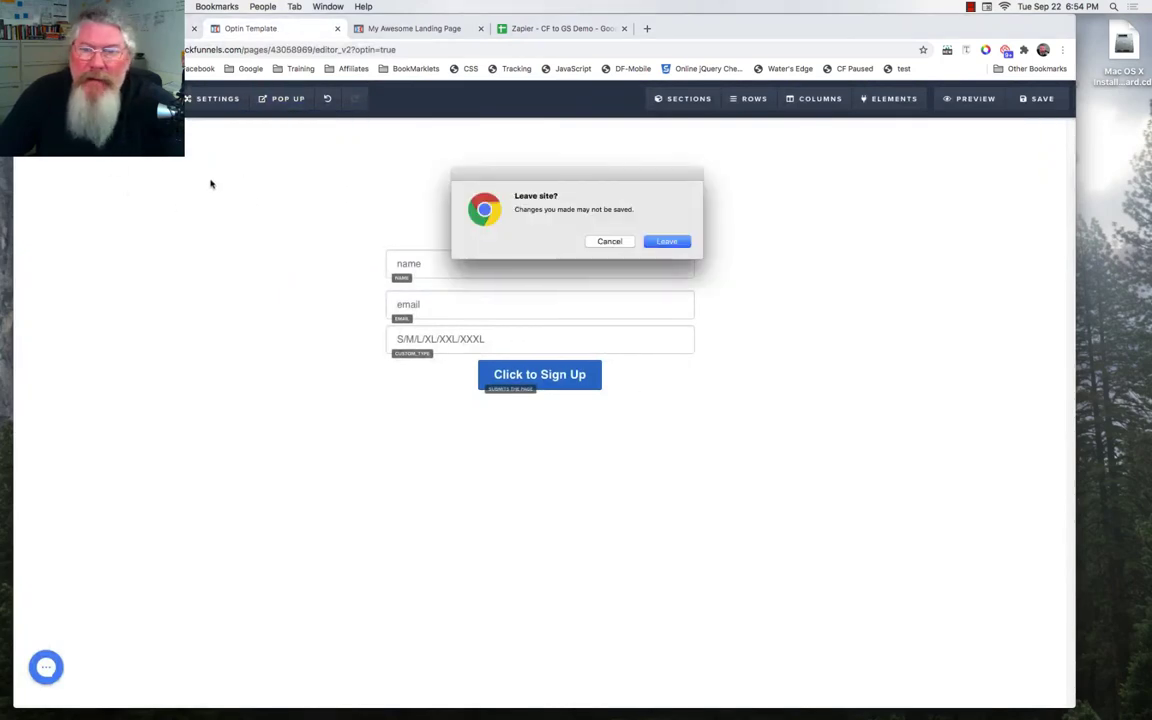
{"action": "left_click", "coordinate": [668, 242]}
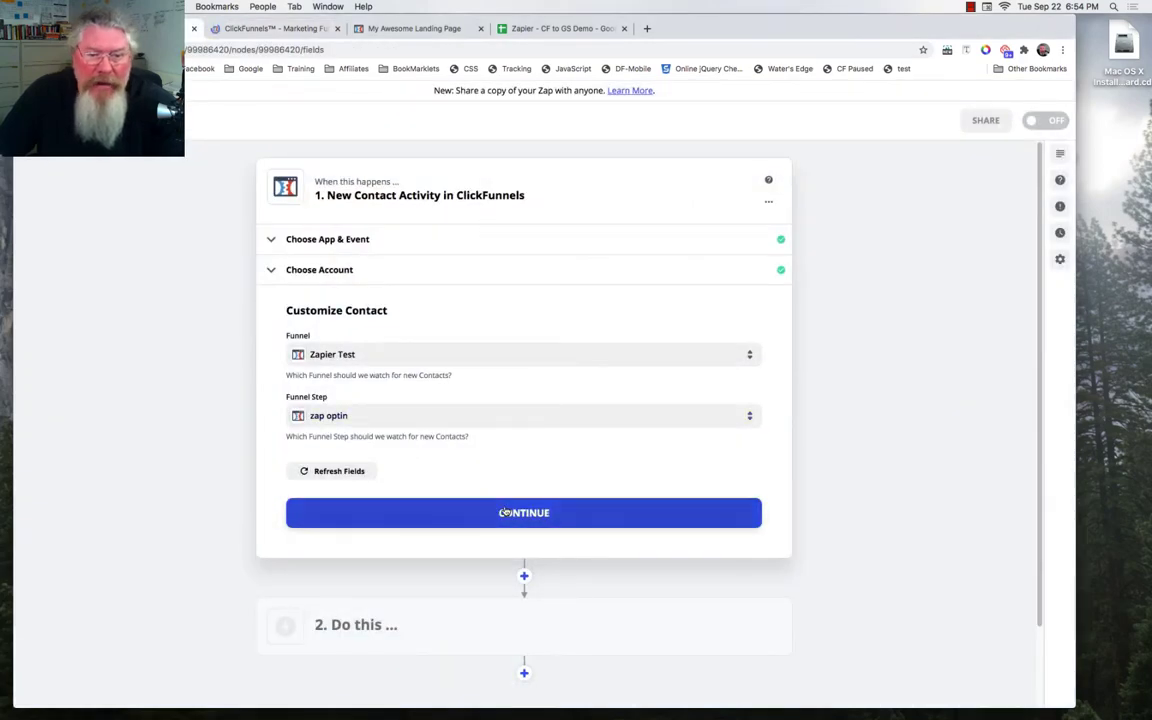
{"action": "left_click", "coordinate": [530, 512]}
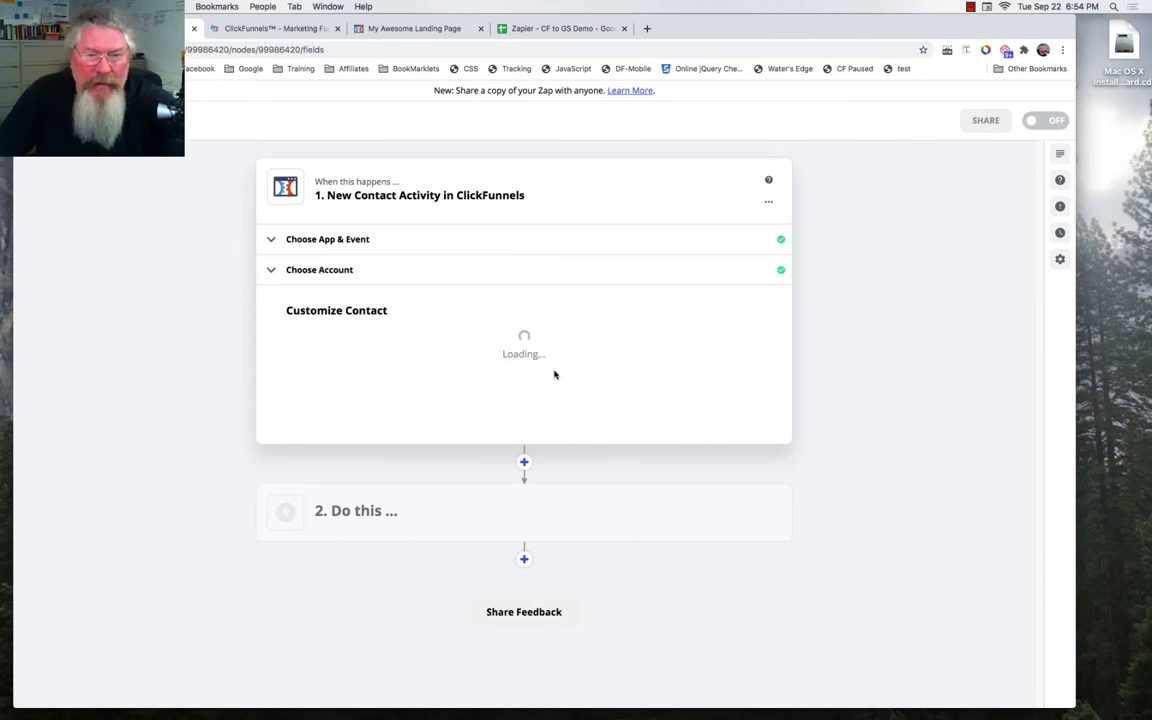
Test the ClickFunnels trigger with a sample contact and continue to the Zap's action step
{"action": "left_click", "coordinate": [530, 521]}
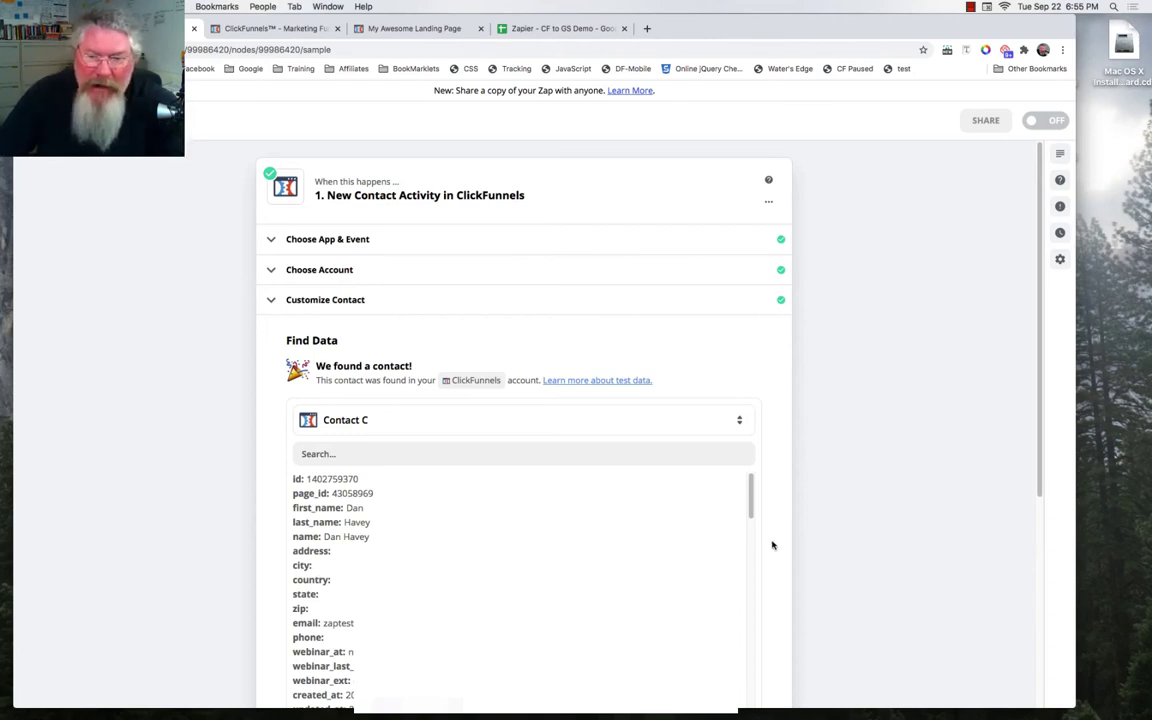
{"action": "scroll", "coordinate": [774, 543], "scroll_direction": "down", "scroll_amount": 5}
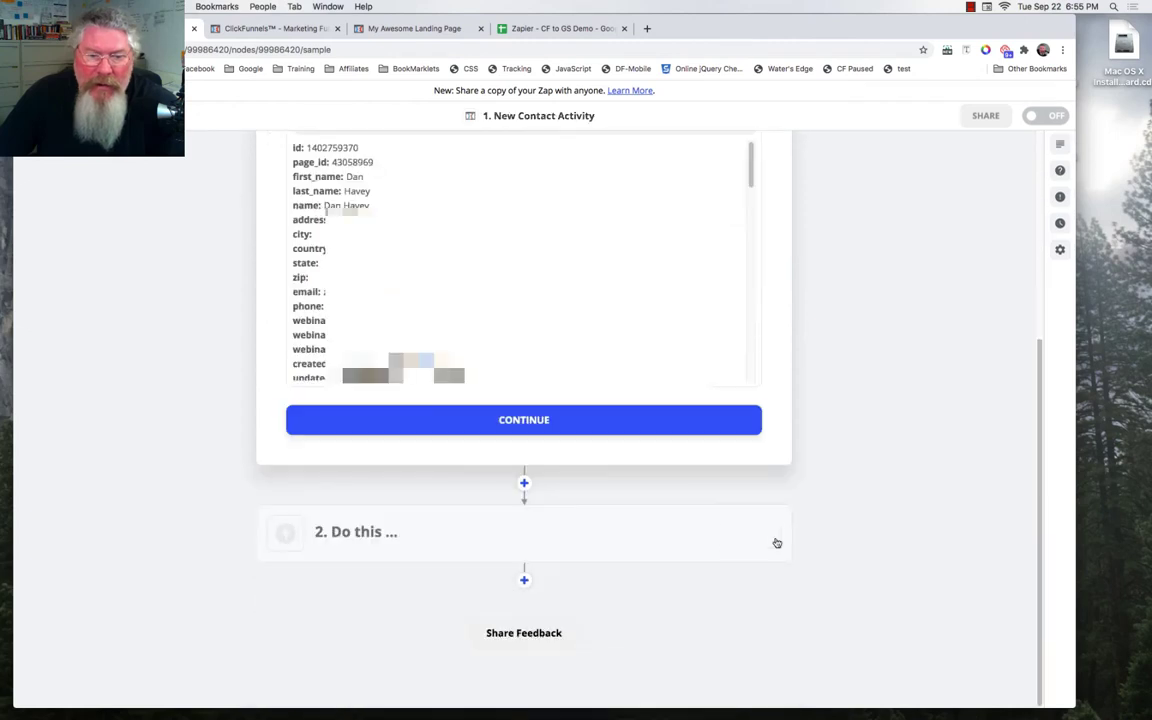
{"action": "left_click", "coordinate": [533, 422]}
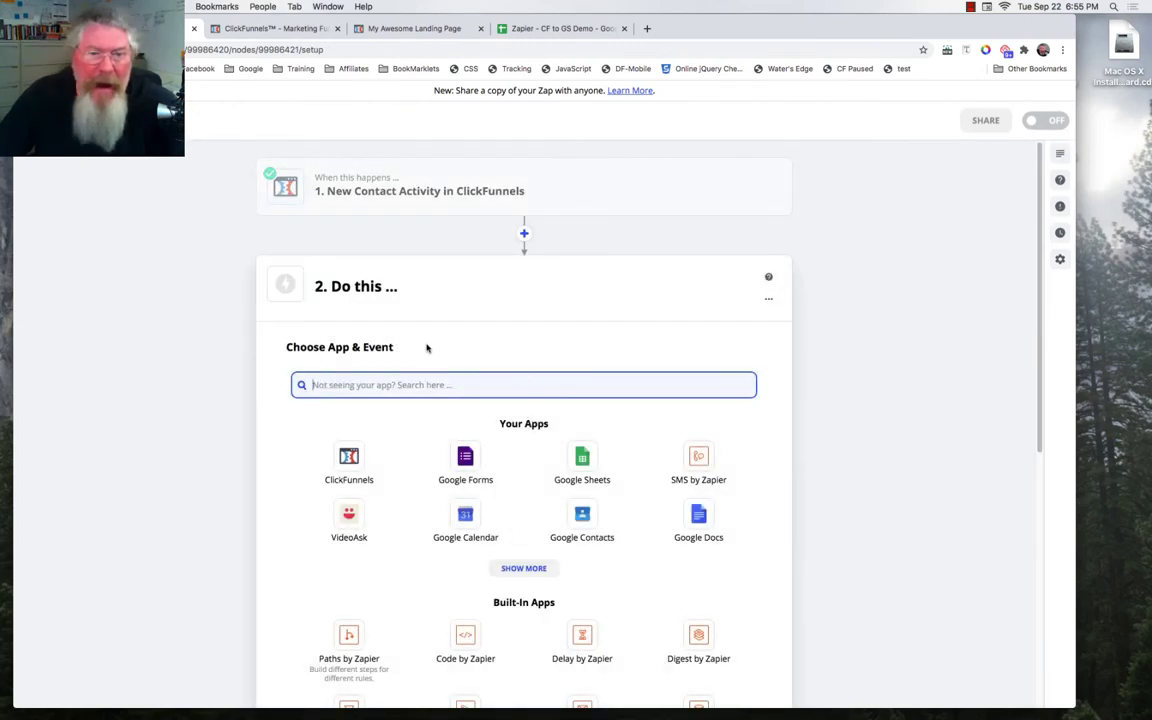
Choose Google Sheets as the action app with Create Spreadsheet Row as its event, and continue
{"action": "left_click", "coordinate": [585, 457]}
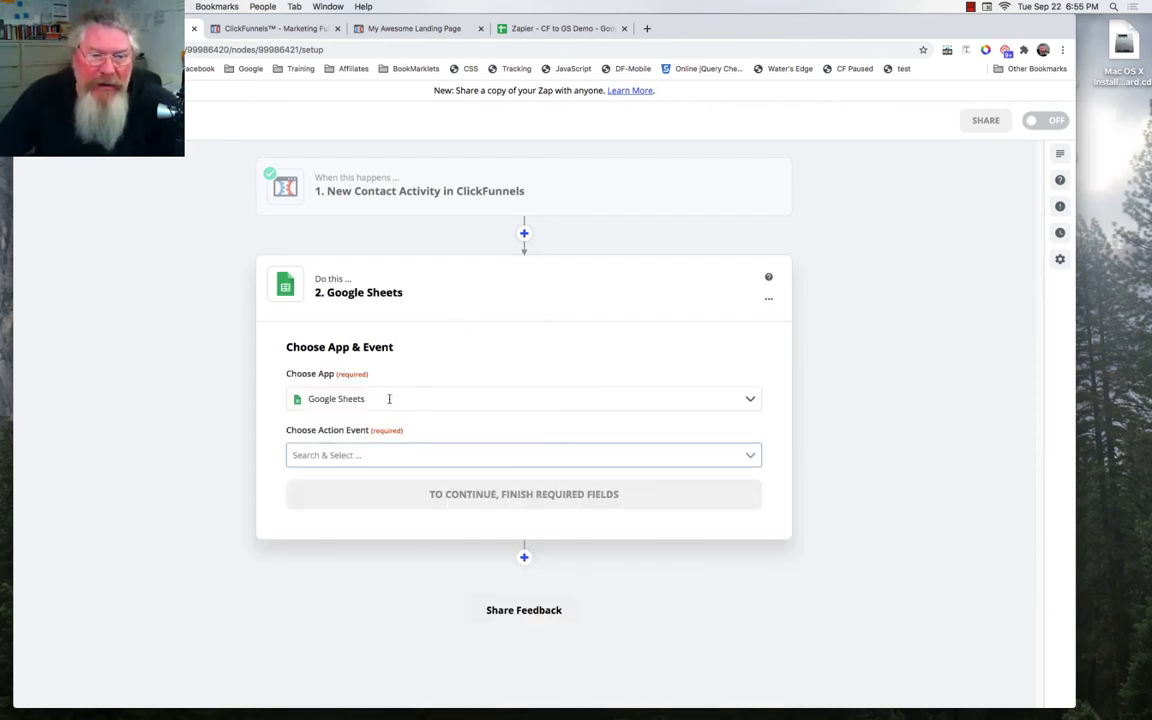
{"action": "left_click", "coordinate": [381, 453]}
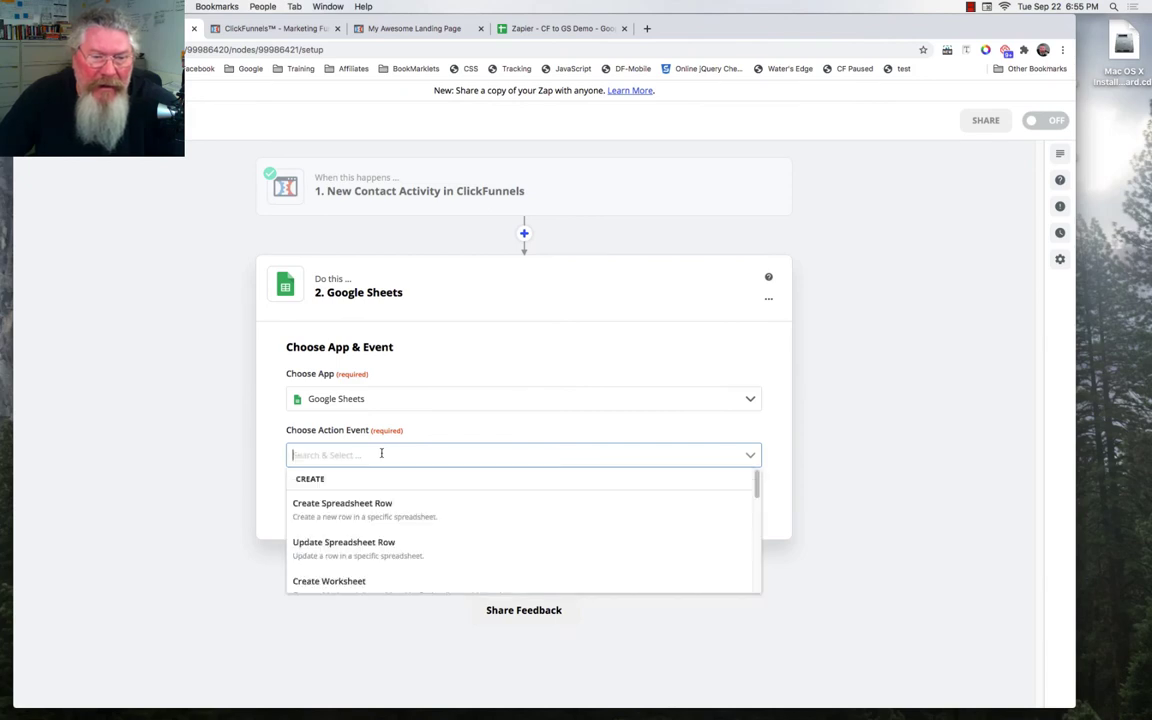
{"action": "left_click", "coordinate": [368, 508]}
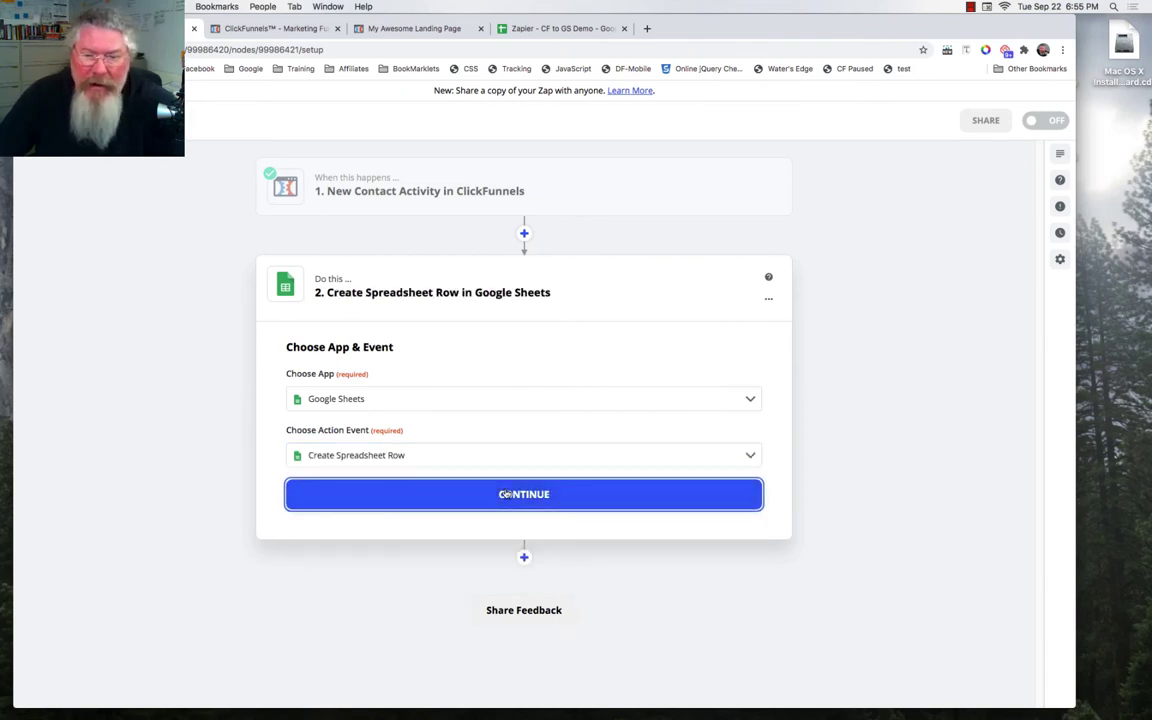
{"action": "left_click", "coordinate": [507, 494]}
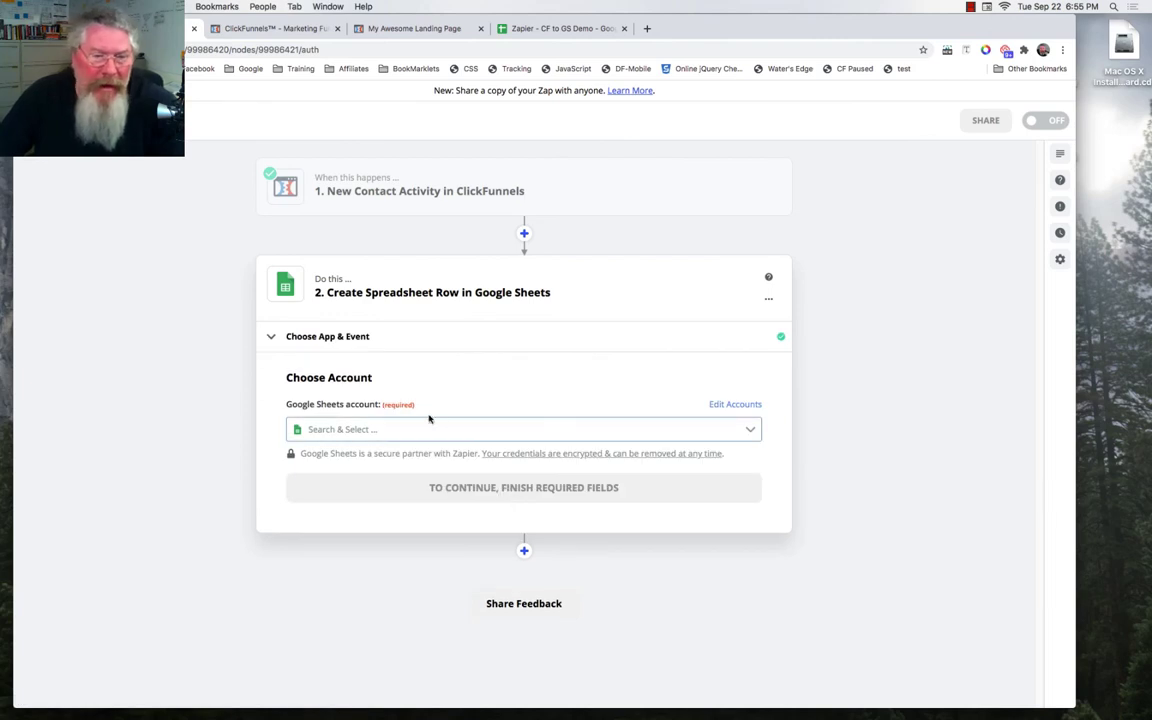
Connect the action to the existing Google Sheets account and continue to the spreadsheet row settings
{"action": "left_click", "coordinate": [406, 428]}
{"action": "left_click", "coordinate": [408, 456]}
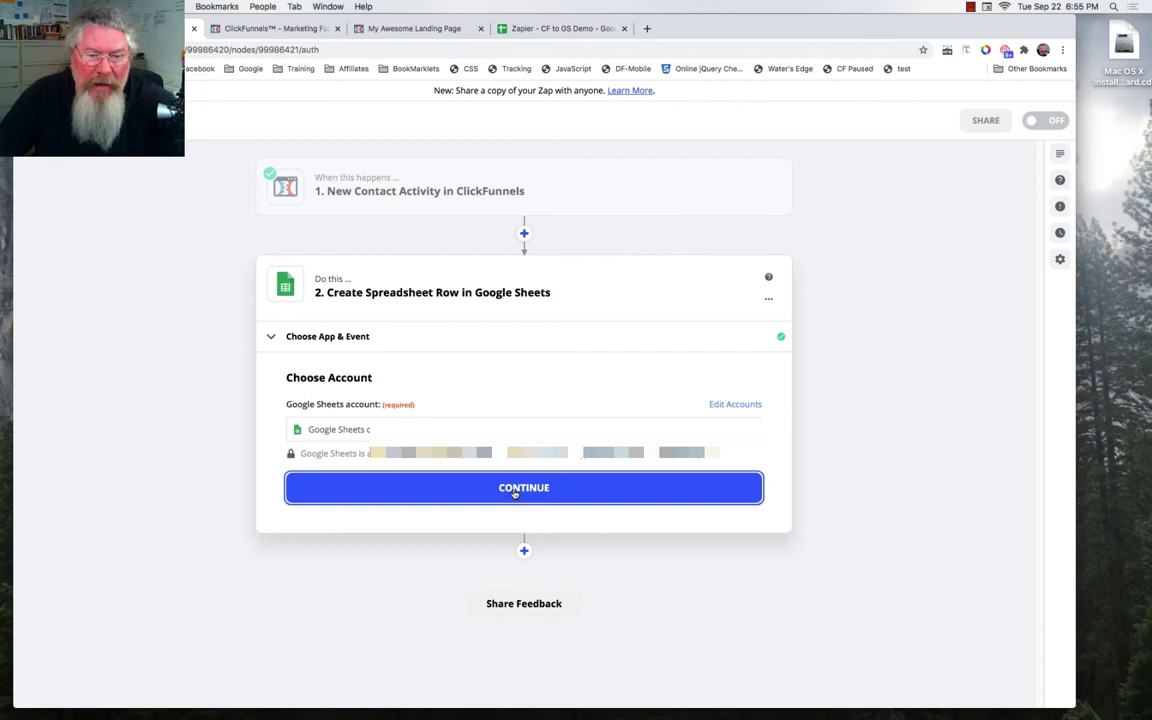
{"action": "left_click", "coordinate": [514, 491]}
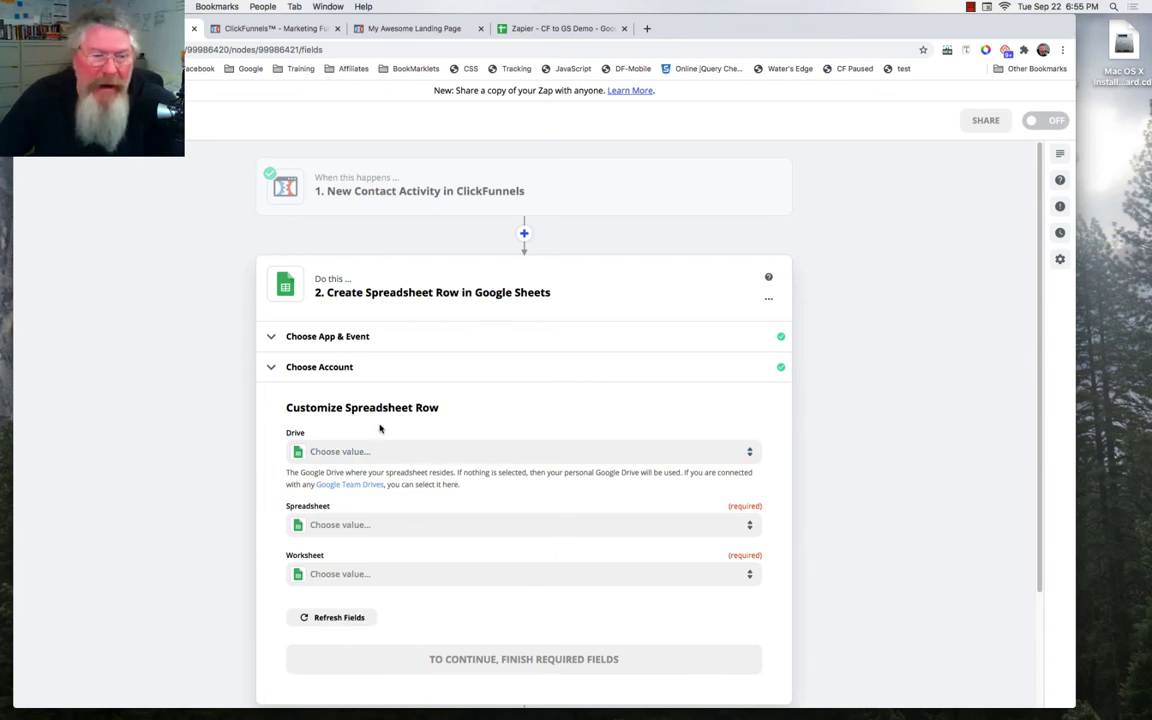
Set the action's drive to My Google Drive, its spreadsheet to Zapier - CF to GS Demo and its worksheet to Sheet1
{"action": "left_click", "coordinate": [370, 455]}
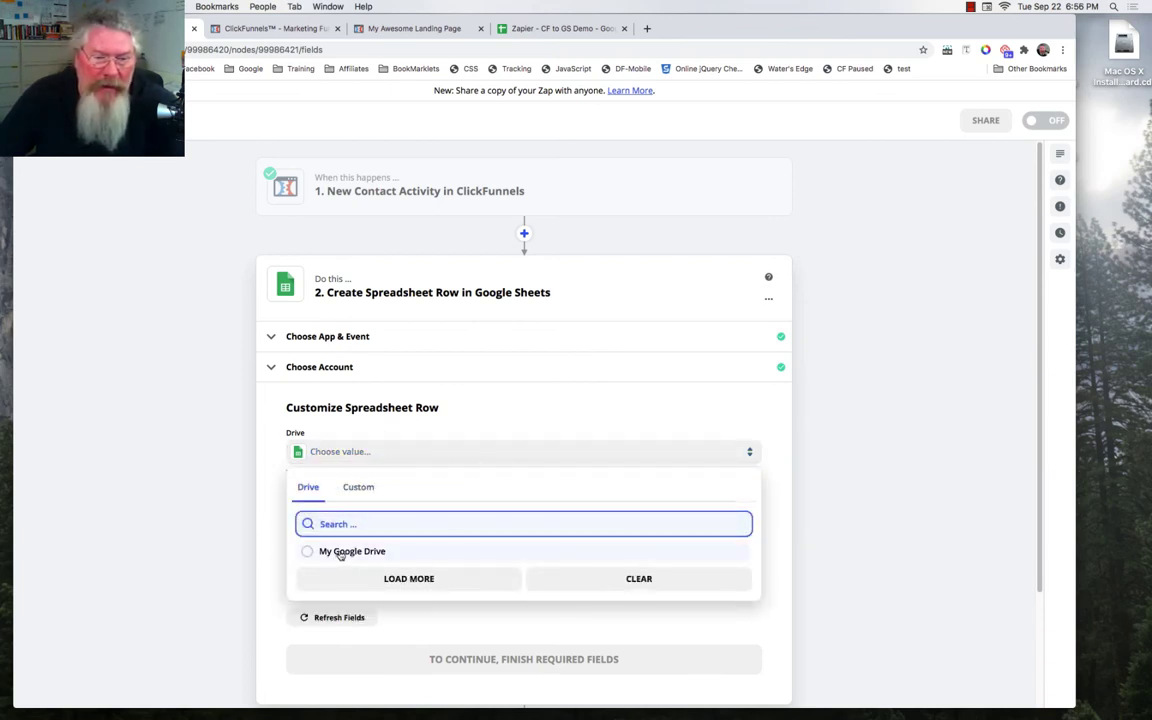
{"action": "left_click", "coordinate": [337, 551]}
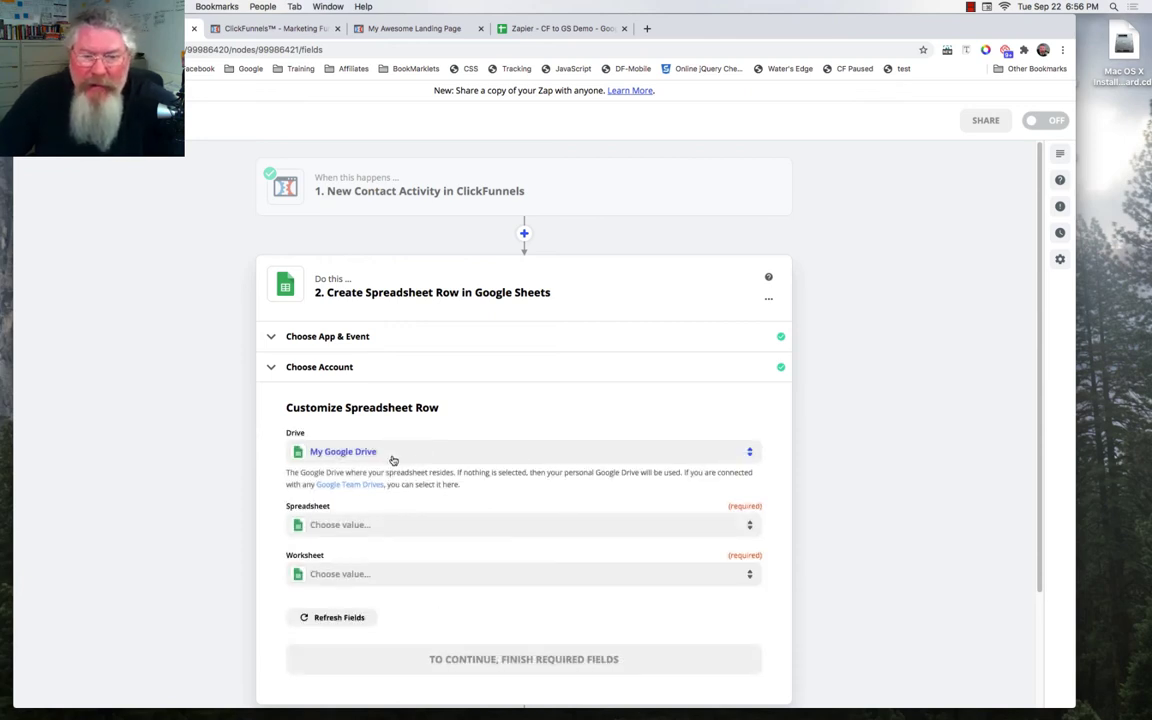
{"action": "left_click", "coordinate": [381, 527]}
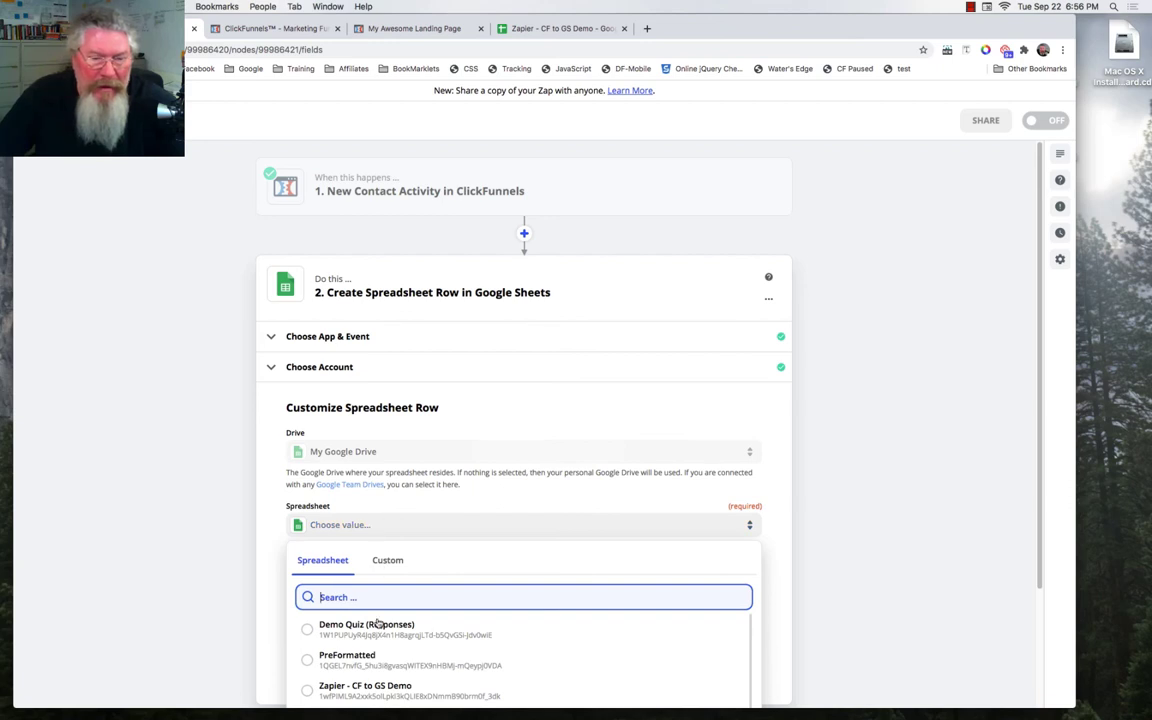
{"action": "left_click", "coordinate": [378, 692]}
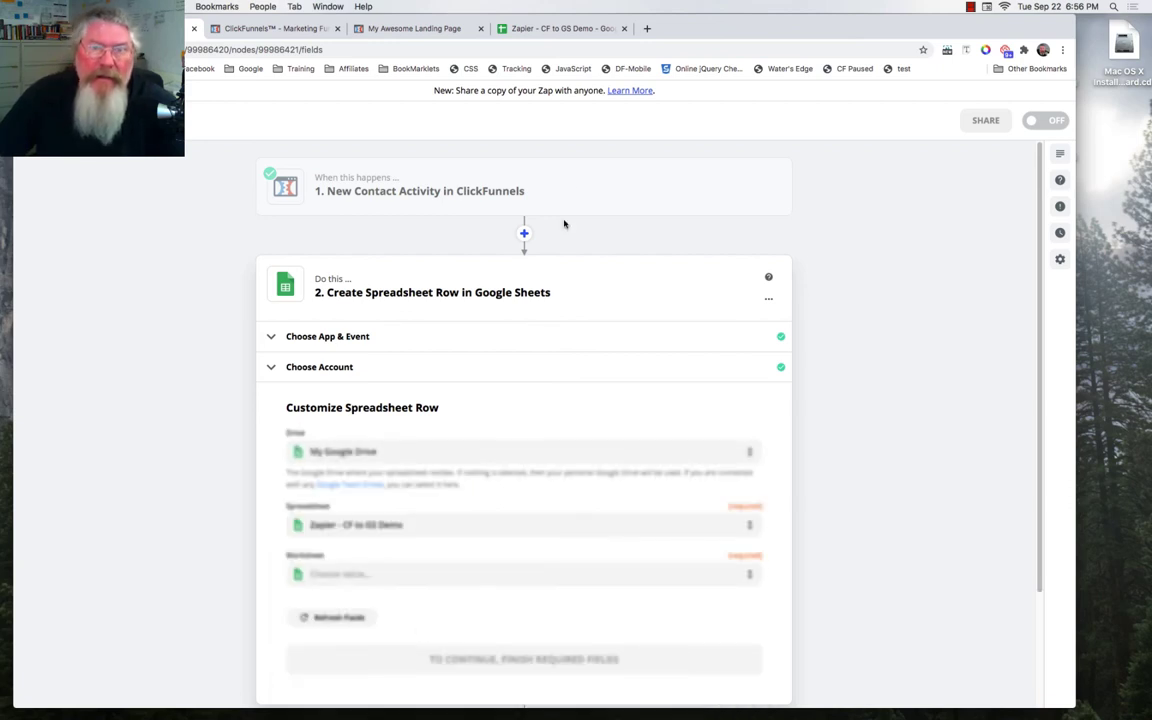
{"action": "left_click", "coordinate": [568, 28]}
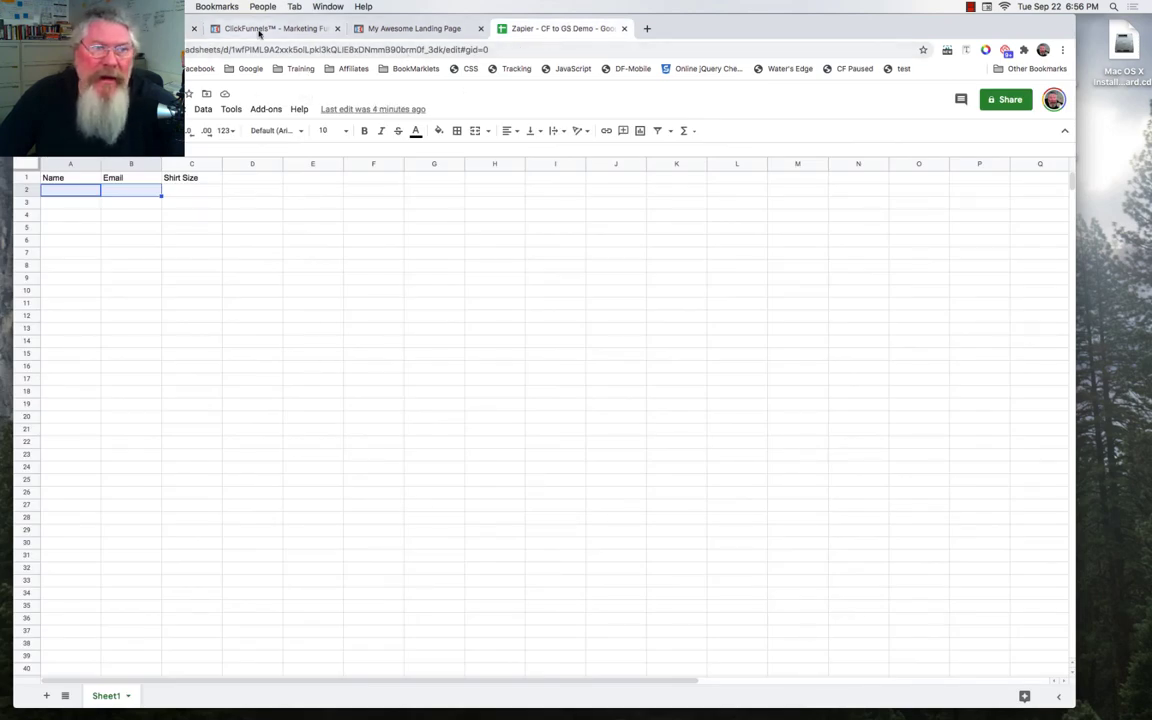
{"action": "left_click", "coordinate": [150, 28]}
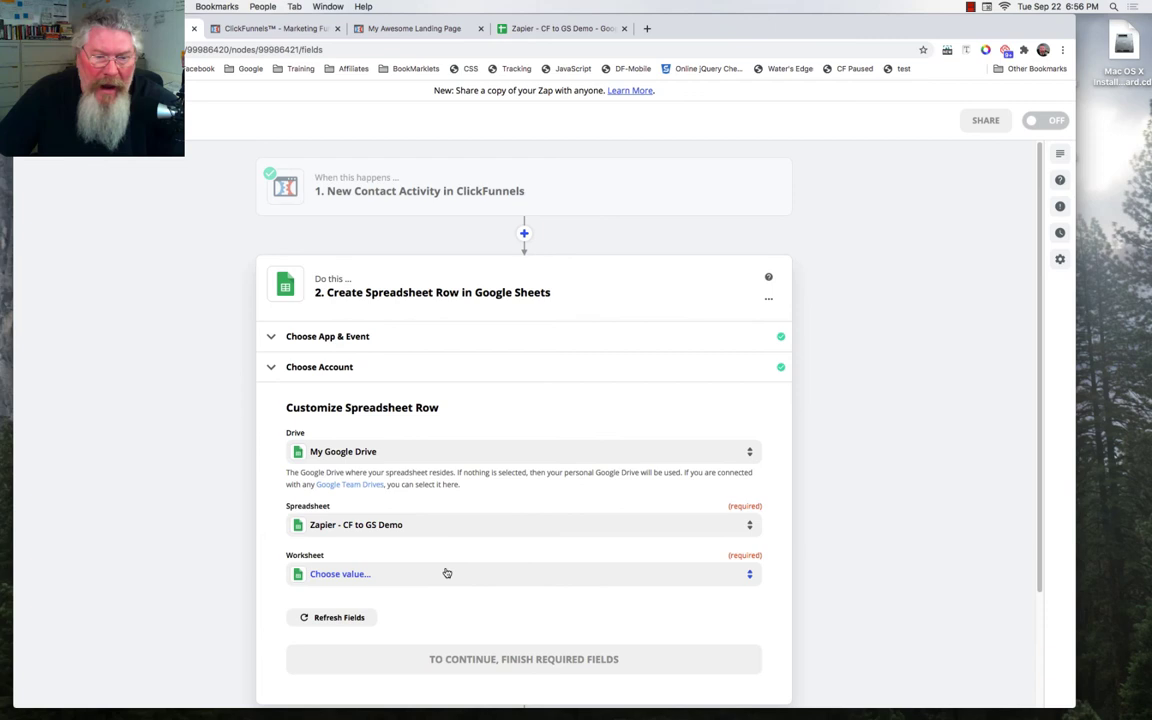
{"action": "left_click", "coordinate": [347, 577]}
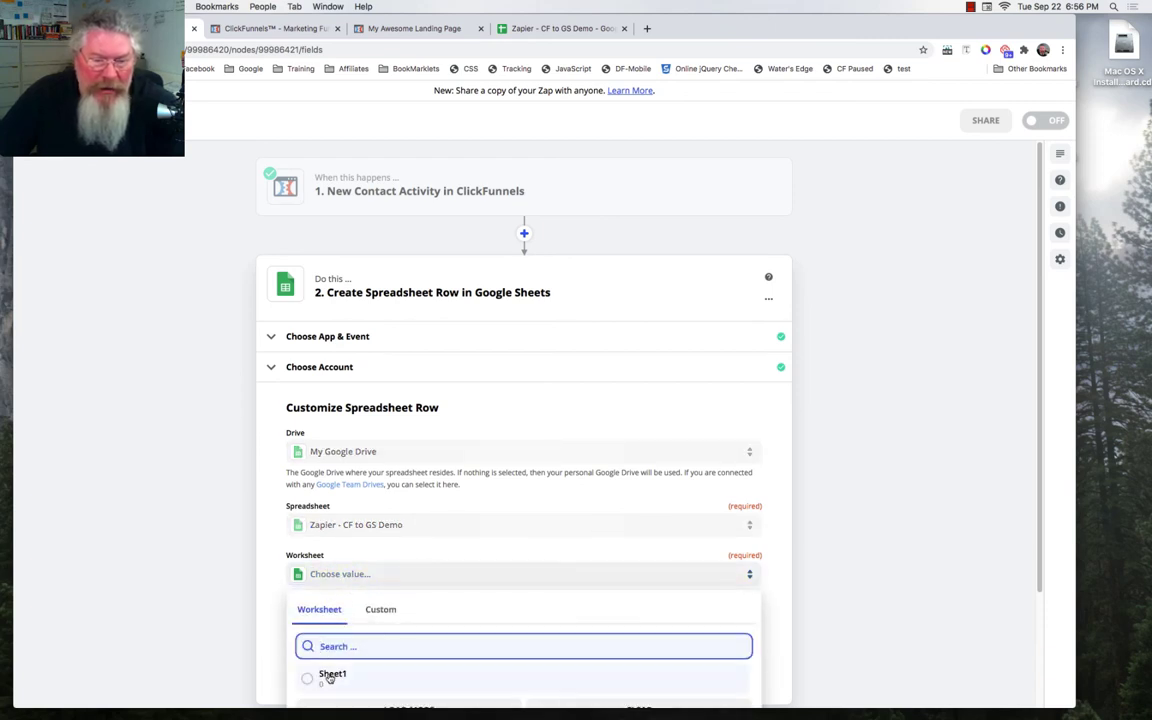
{"action": "left_click", "coordinate": [329, 676]}
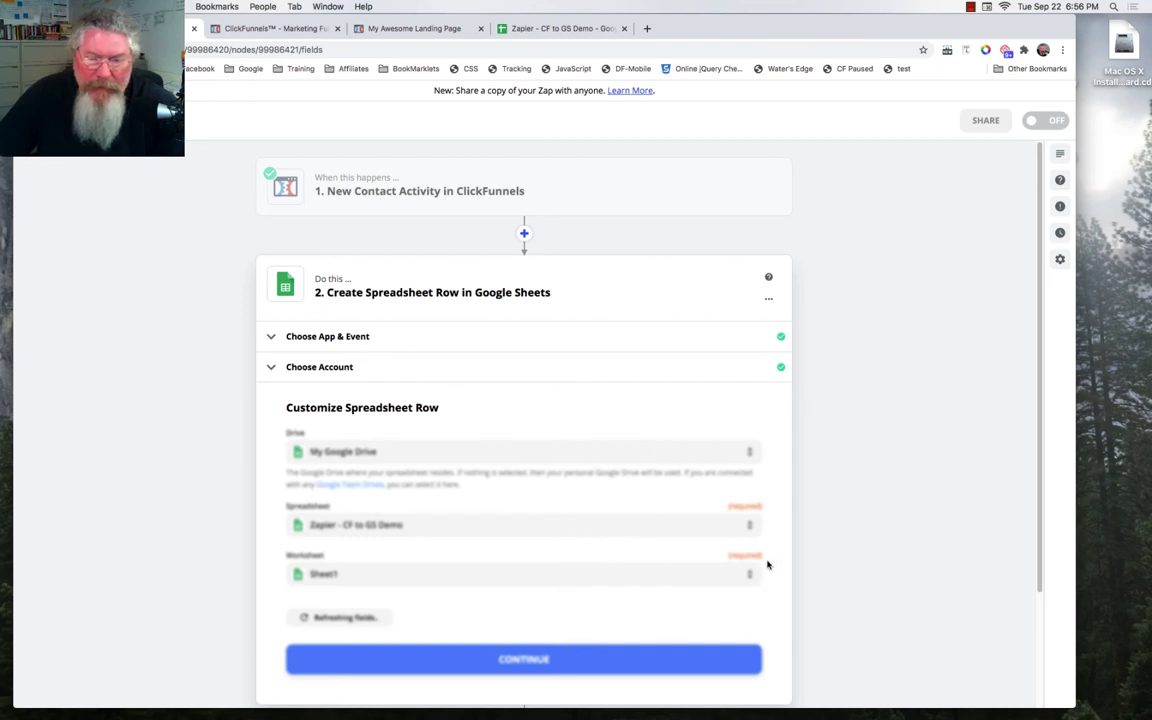
Compare the row fields with the Google Sheet's headers, and map Name and Email to the ClickFunnels contact's Name and Email
{"action": "scroll", "coordinate": [805, 514], "scroll_direction": "down", "scroll_amount": 2}
{"action": "scroll", "coordinate": [806, 514], "scroll_direction": "down", "scroll_amount": 3}
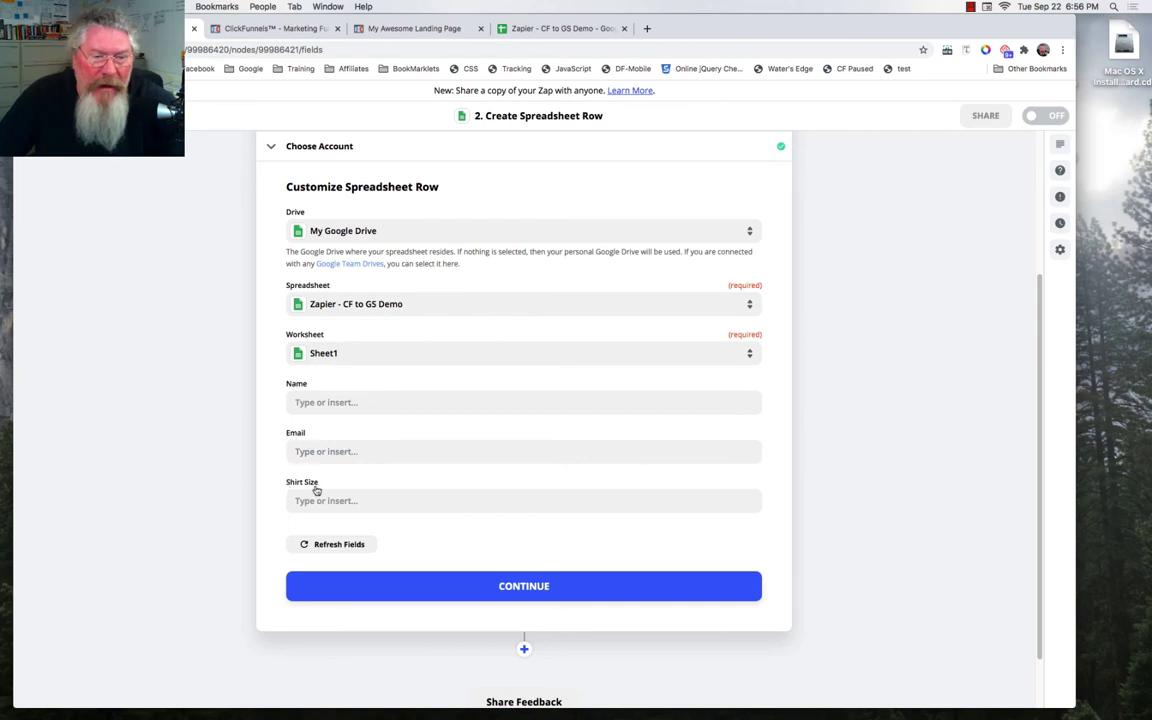
{"action": "left_click", "coordinate": [537, 30]}
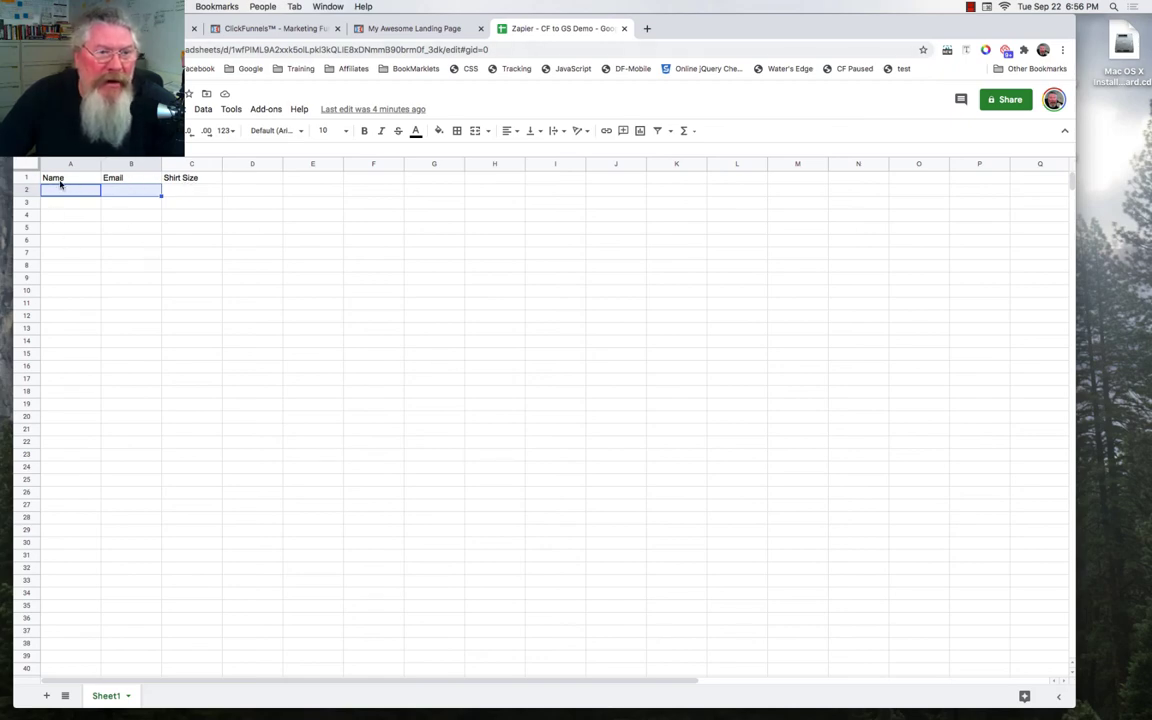
{"action": "left_click", "coordinate": [176, 28]}
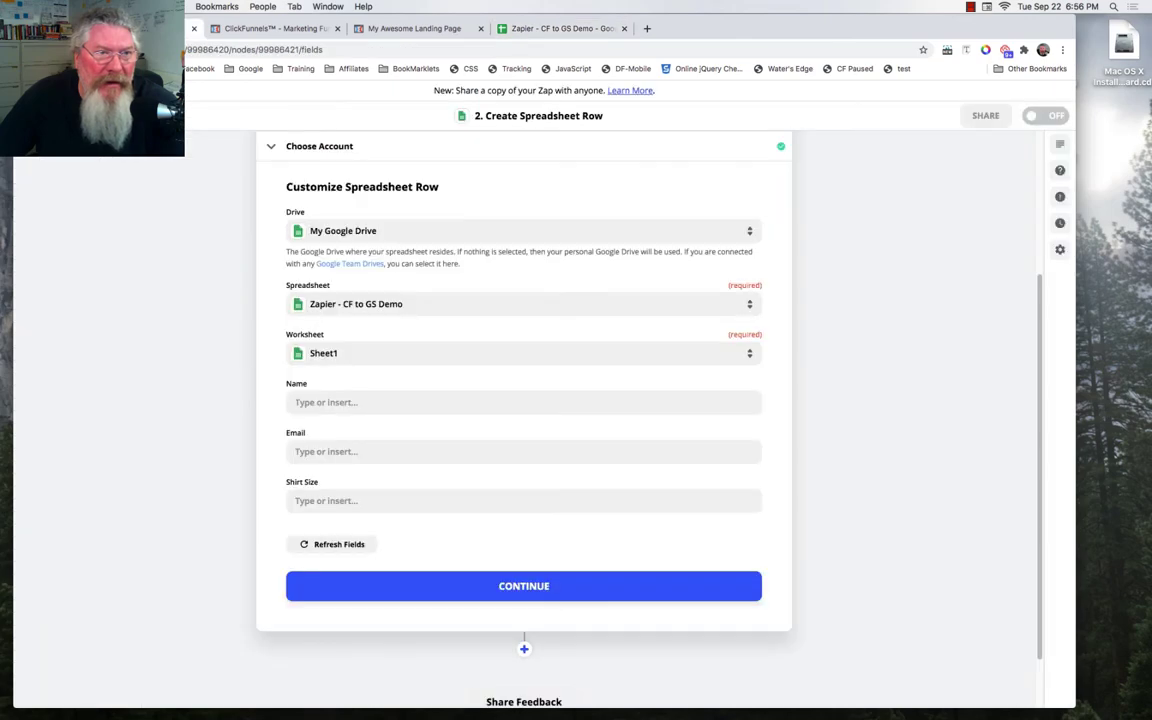
{"action": "left_click", "coordinate": [363, 401]}
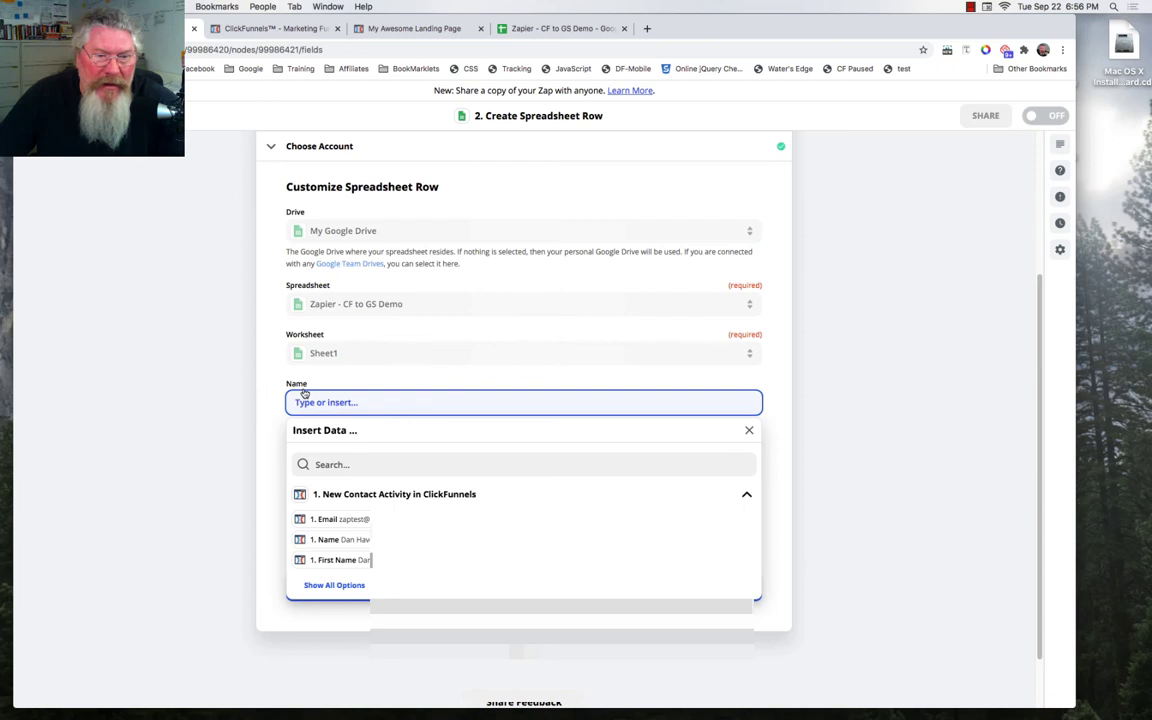
{"action": "left_click", "coordinate": [361, 541]}
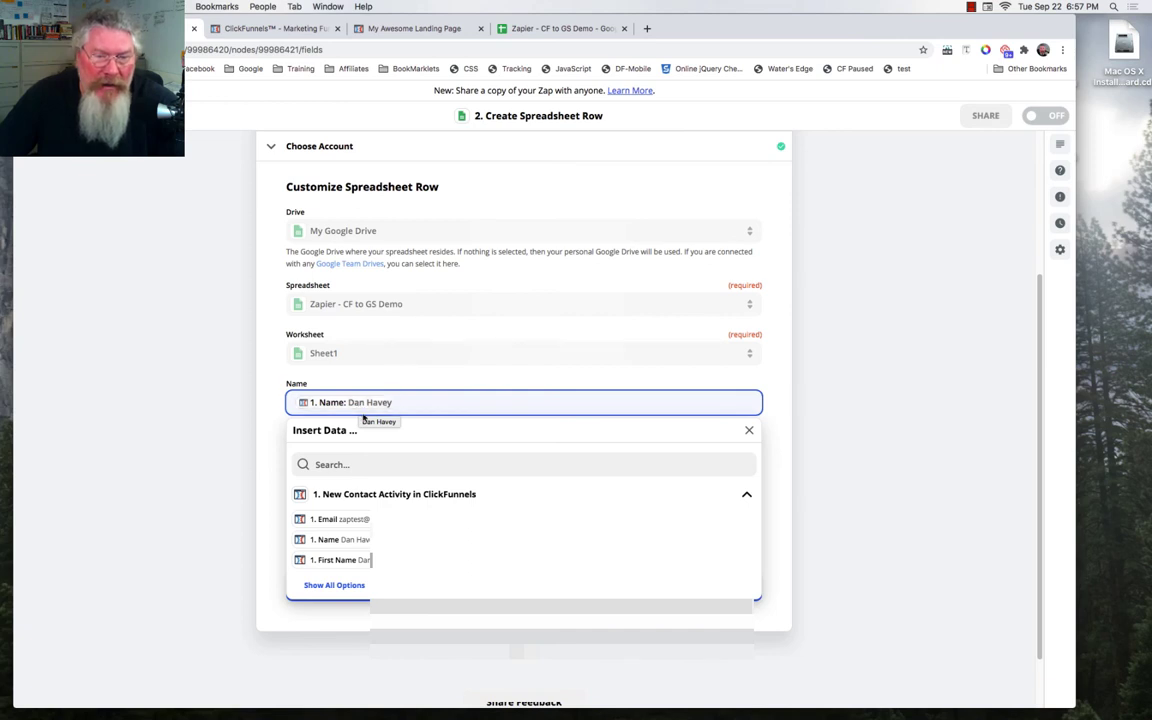
{"action": "left_click", "coordinate": [387, 376]}
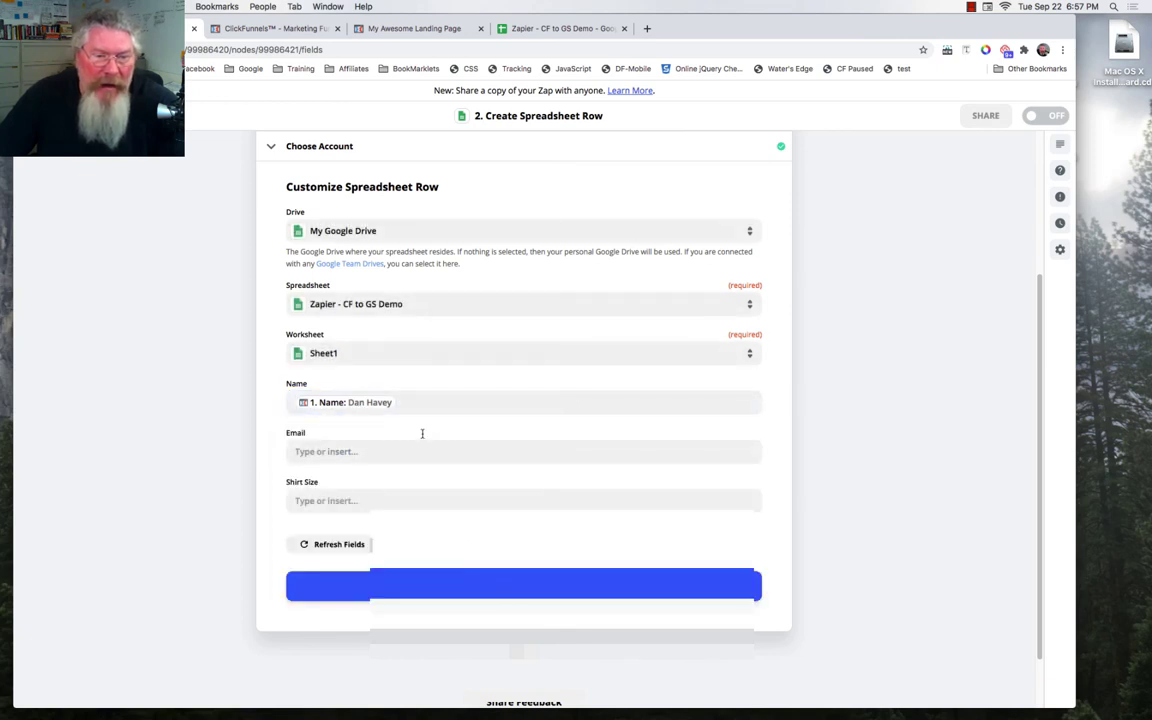
{"action": "left_click", "coordinate": [359, 452]}
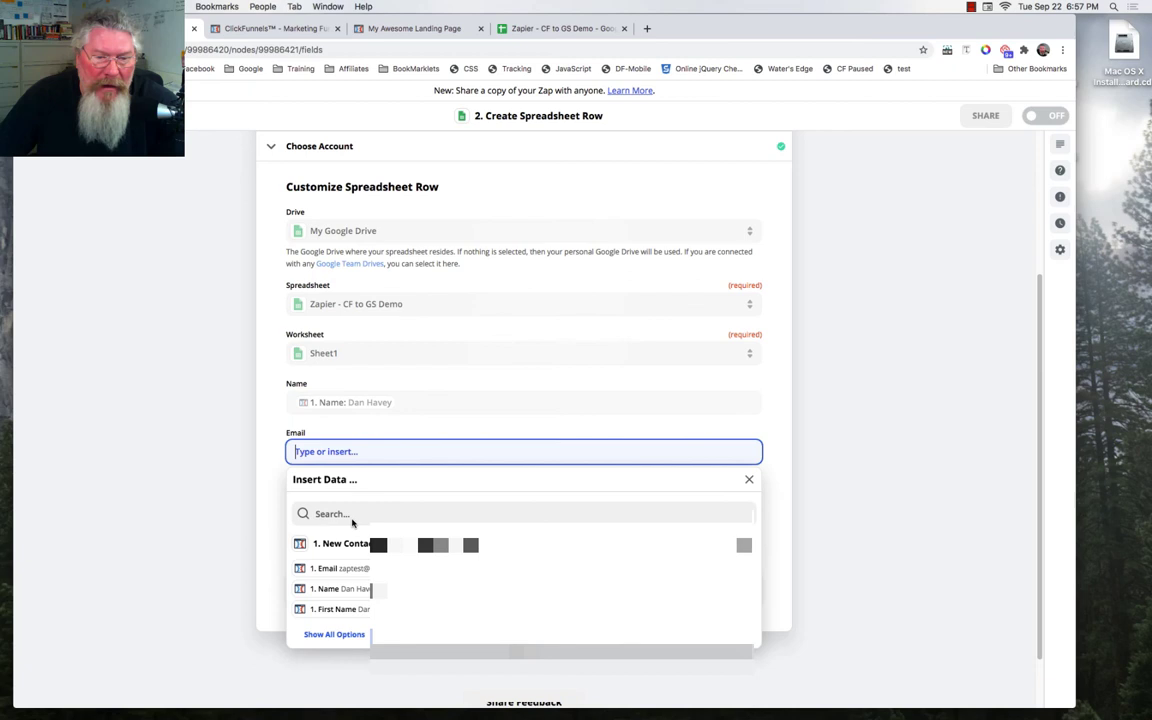
{"action": "left_click", "coordinate": [365, 569]}
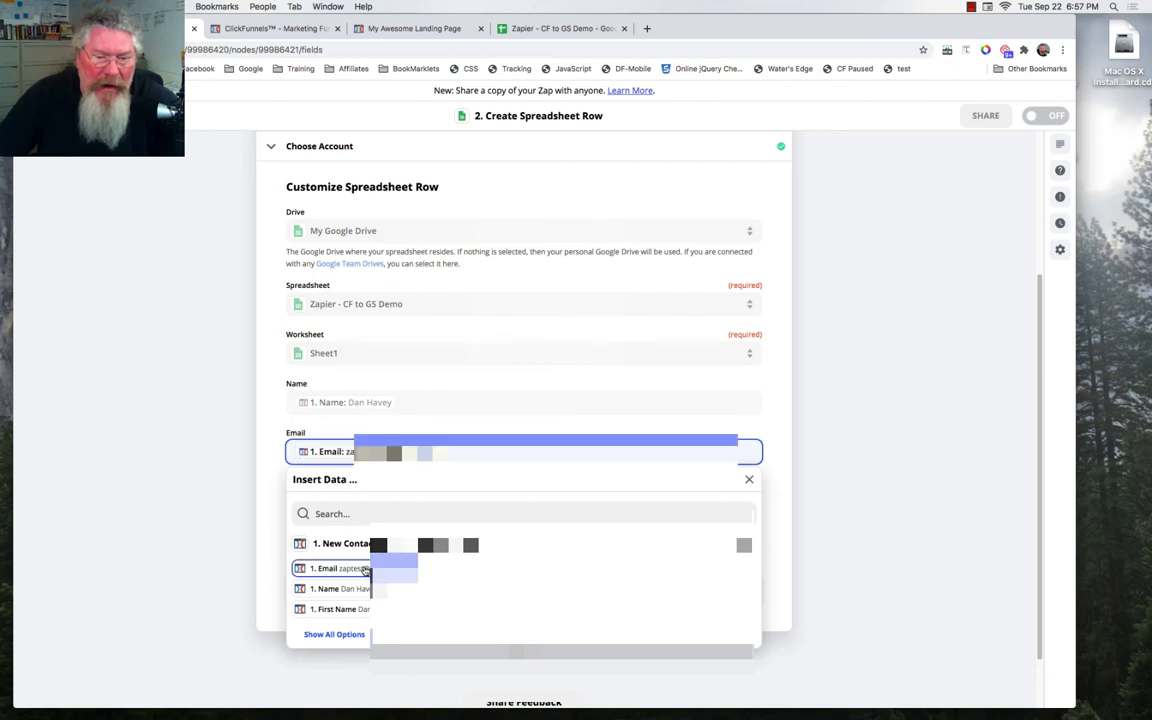
{"action": "left_click", "coordinate": [433, 386]}
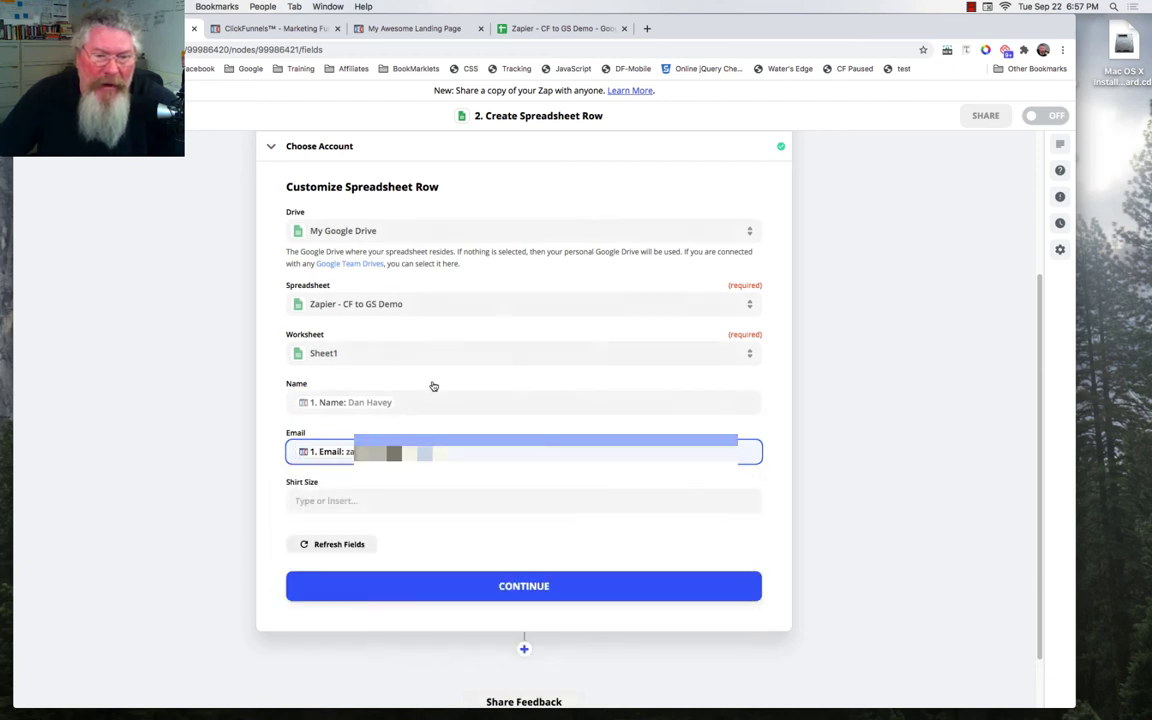
Map the Shirt Size column to the ClickFunnels Shirt Size custom field and continue to the action's test stage
{"action": "left_click", "coordinate": [367, 499]}
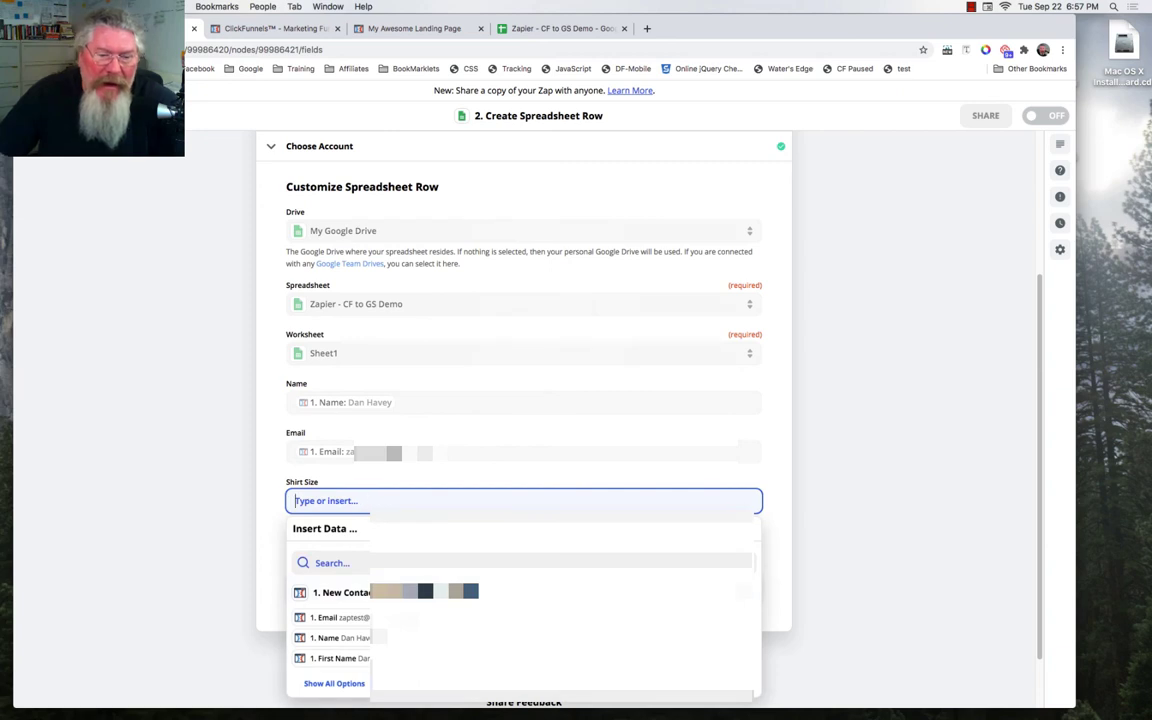
{"action": "left_click", "coordinate": [336, 684]}
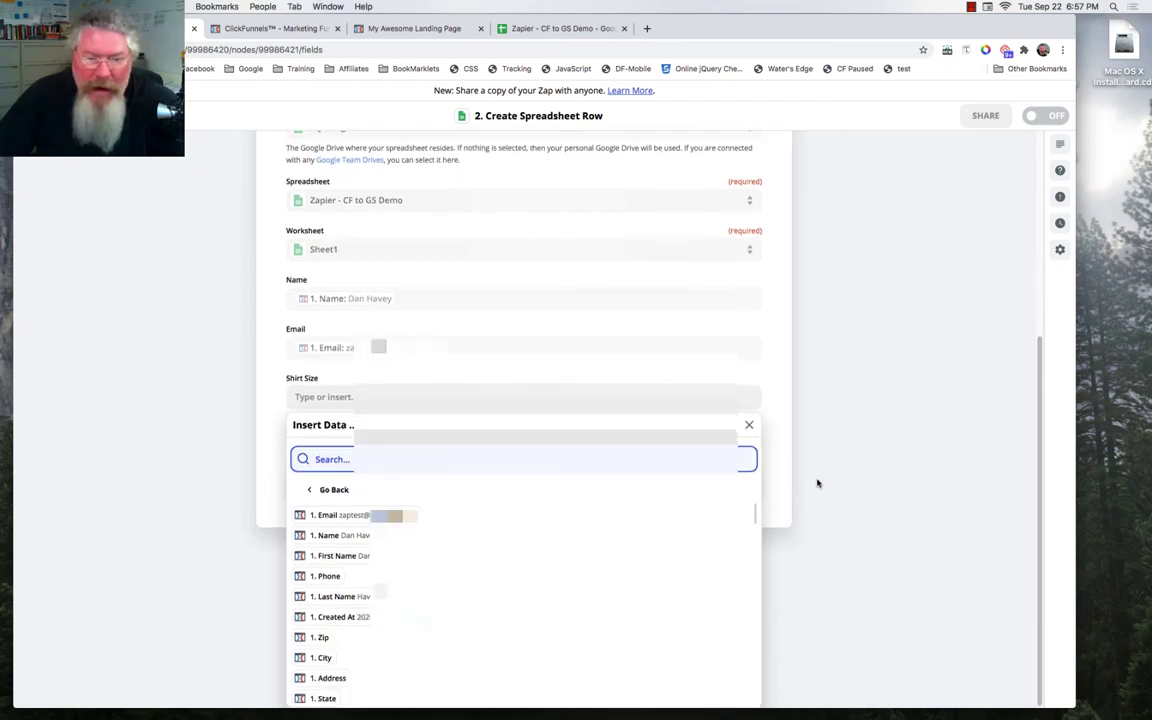
{"action": "scroll", "coordinate": [602, 546], "scroll_direction": "down", "scroll_amount": 5}
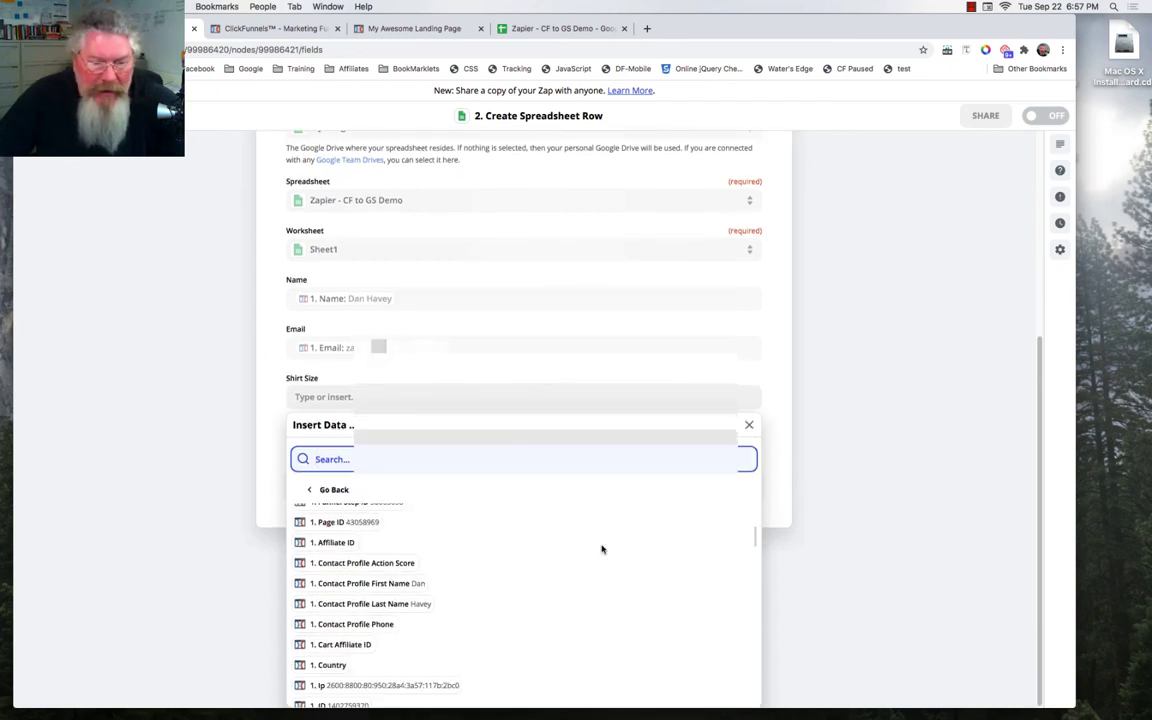
{"action": "scroll", "coordinate": [602, 548], "scroll_direction": "down", "scroll_amount": 10}
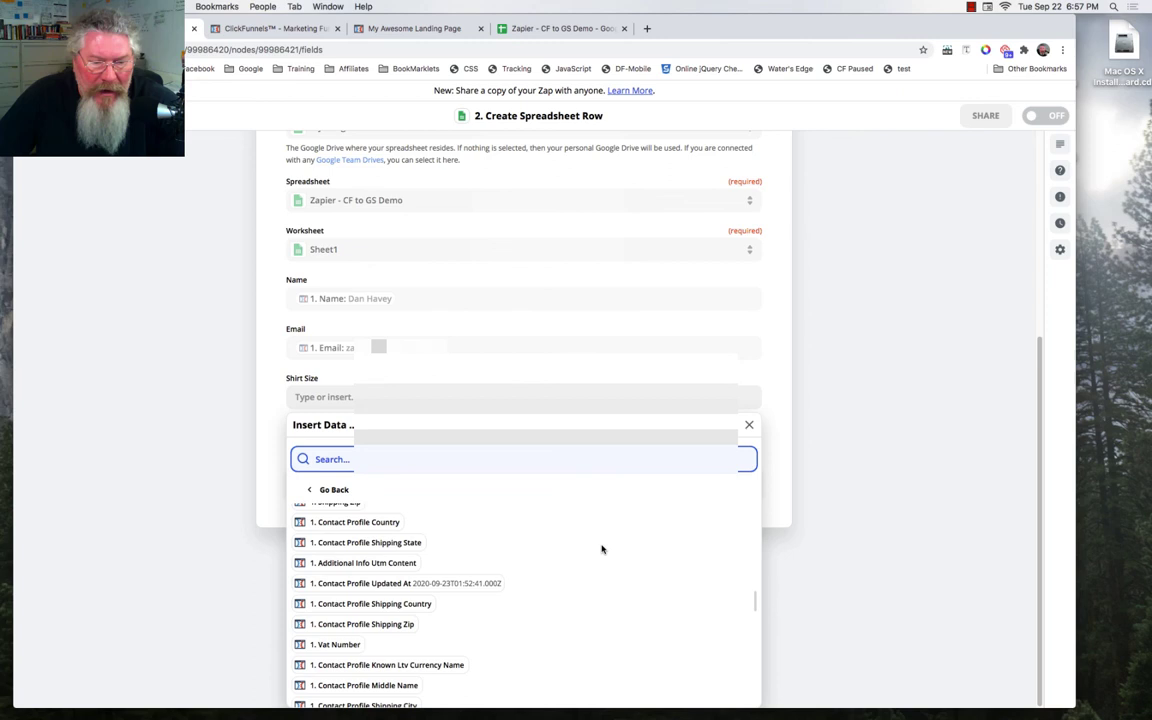
{"action": "scroll", "coordinate": [602, 548], "scroll_direction": "down", "scroll_amount": 10}
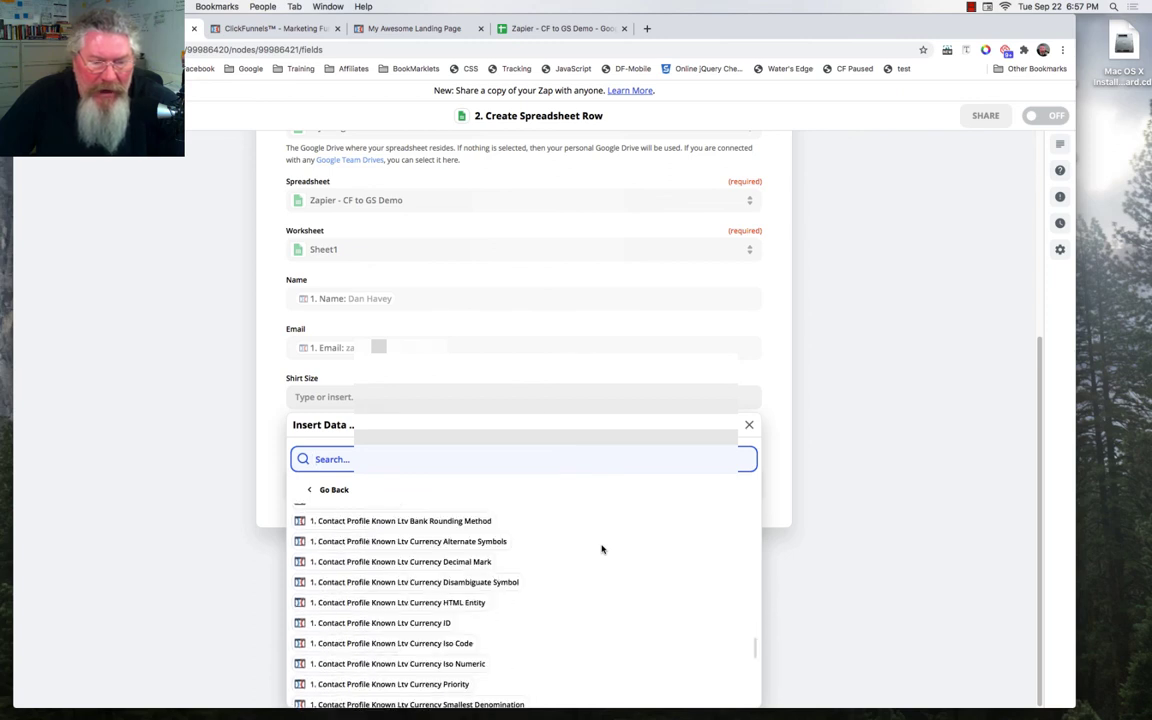
{"action": "scroll", "coordinate": [602, 548], "scroll_direction": "down", "scroll_amount": 10}
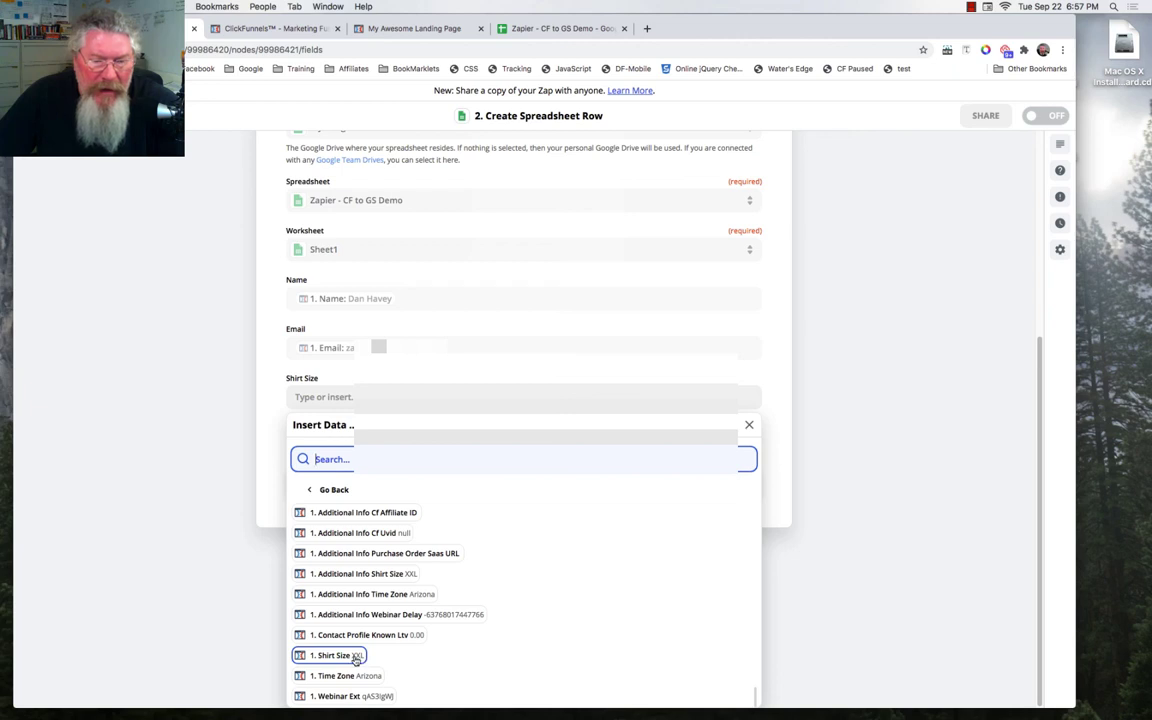
{"action": "left_click", "coordinate": [339, 656]}
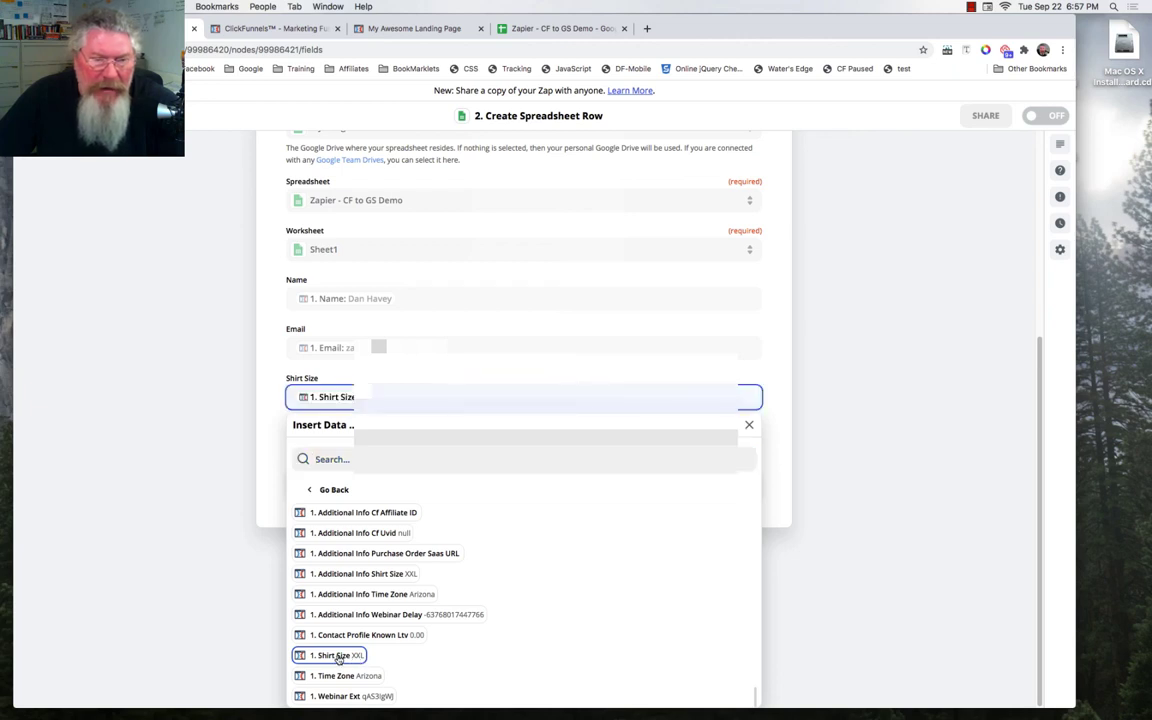
{"action": "key", "text": "Escape"}
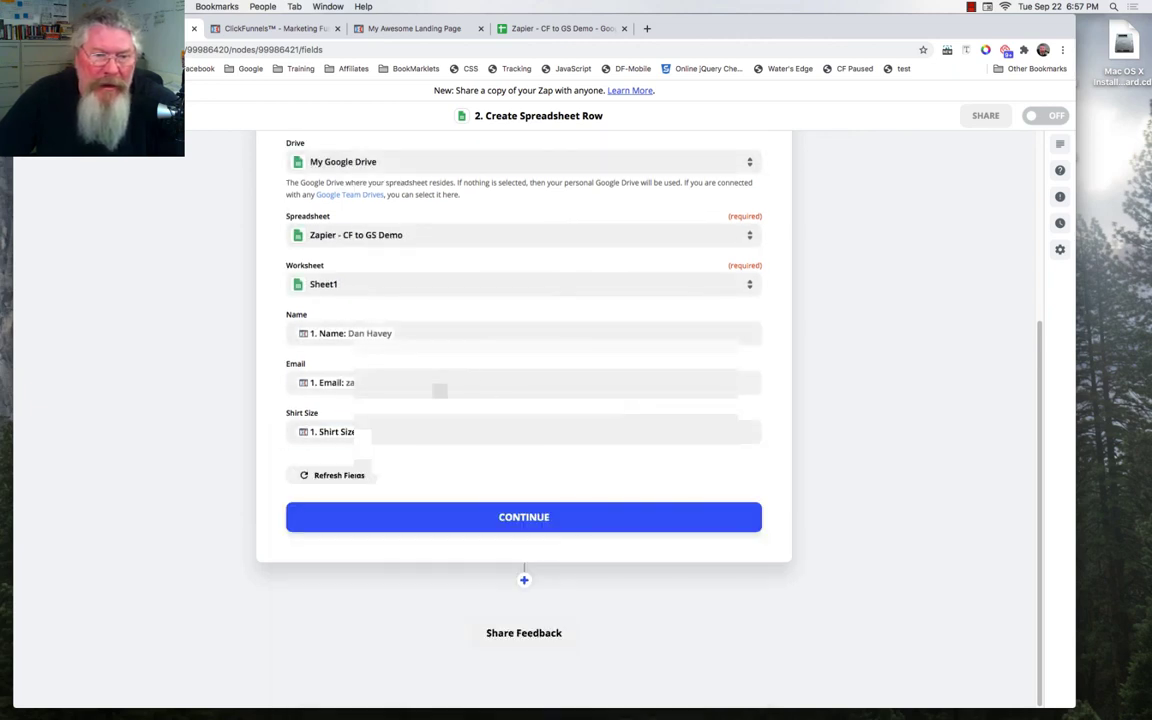
{"action": "left_click", "coordinate": [524, 517]}
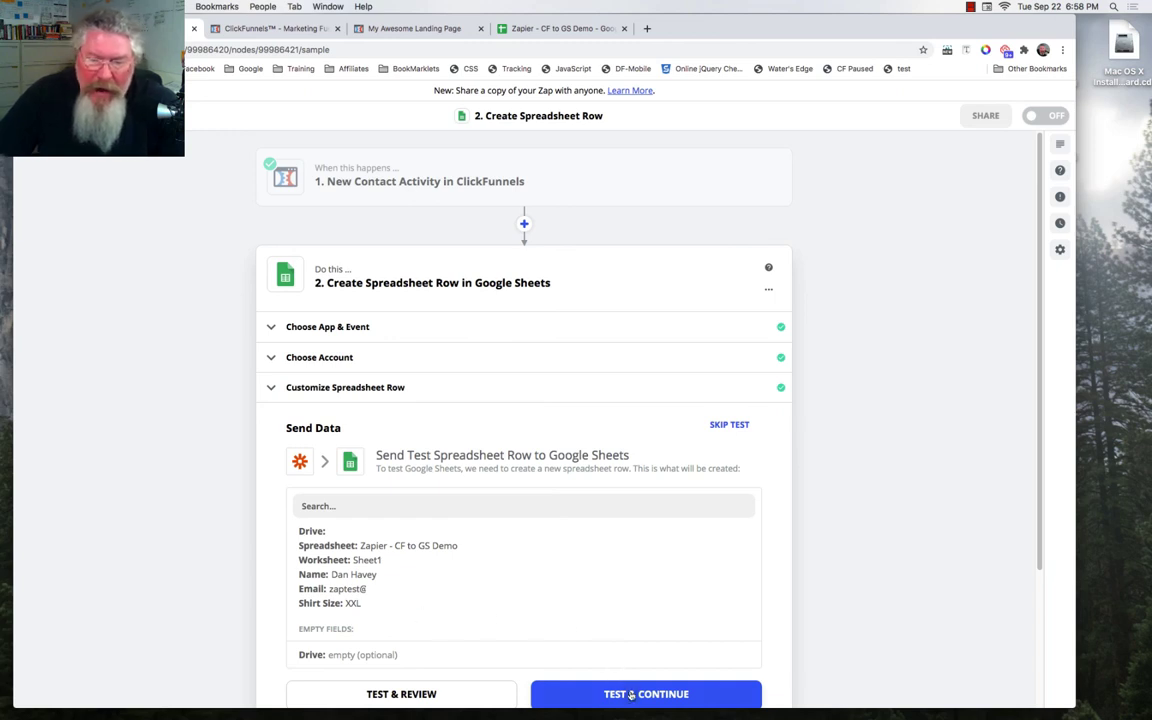
Send the test row to Google Sheets, and check it in the spreadsheet with the Email column fitted to its contents
{"action": "left_click", "coordinate": [631, 696]}
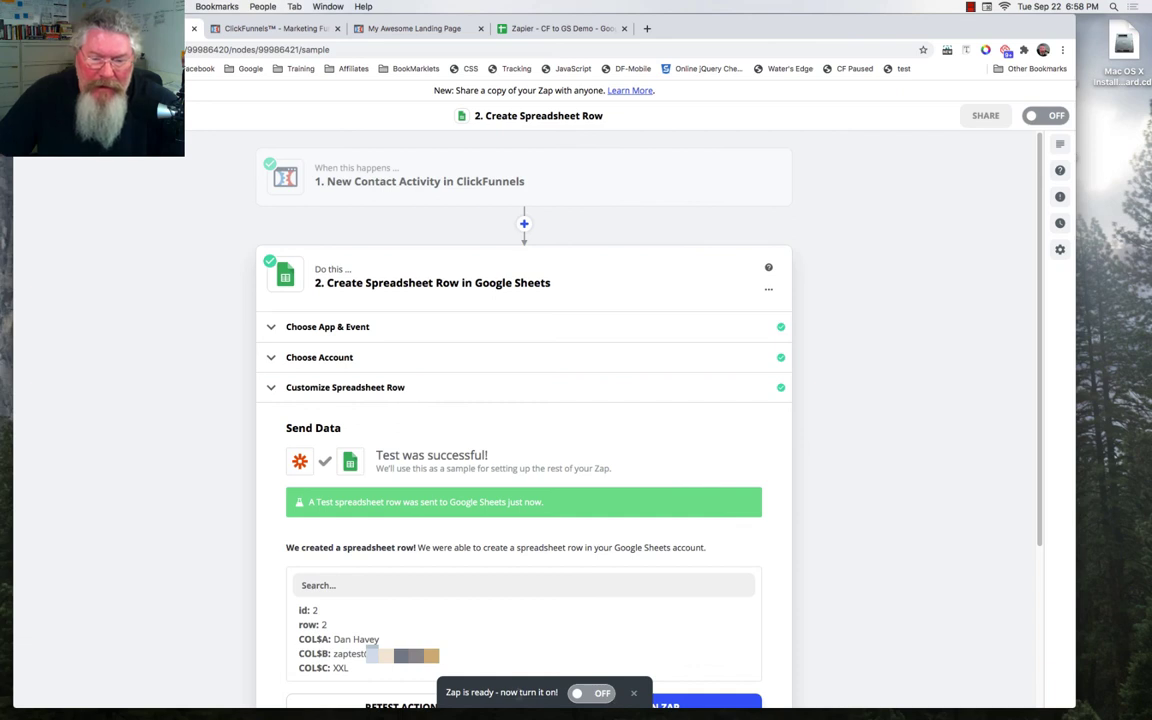
{"action": "scroll", "coordinate": [740, 650], "scroll_direction": "down", "scroll_amount": 3}
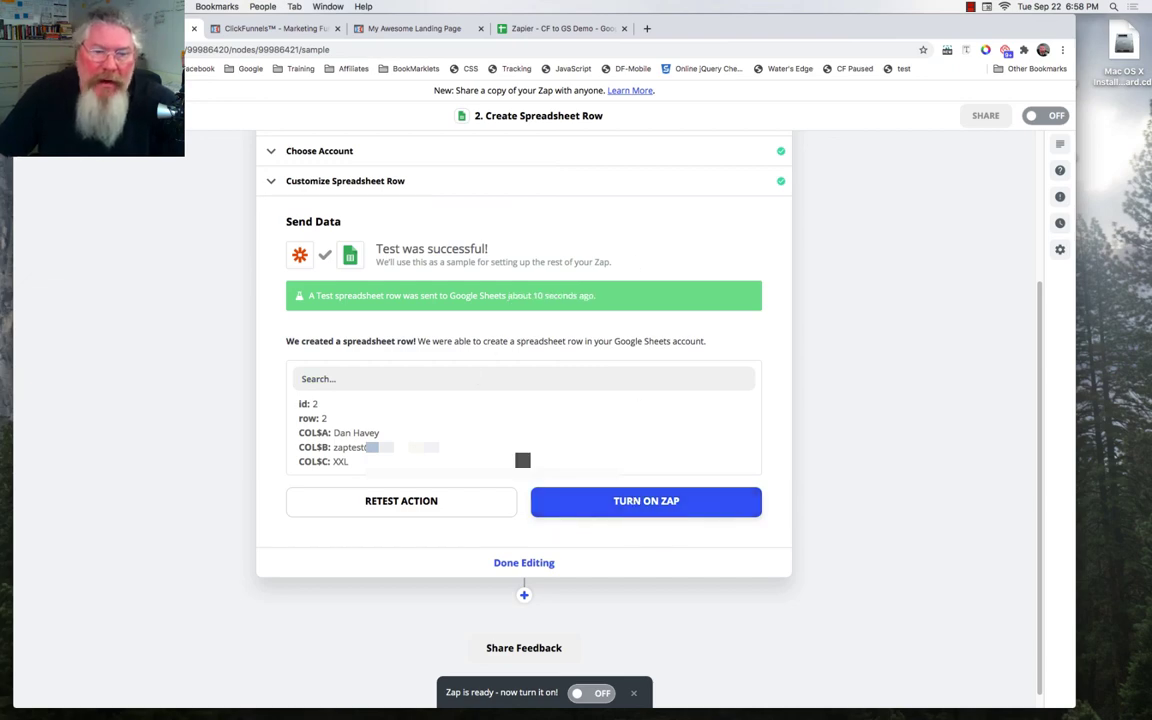
{"action": "left_click", "coordinate": [552, 29]}
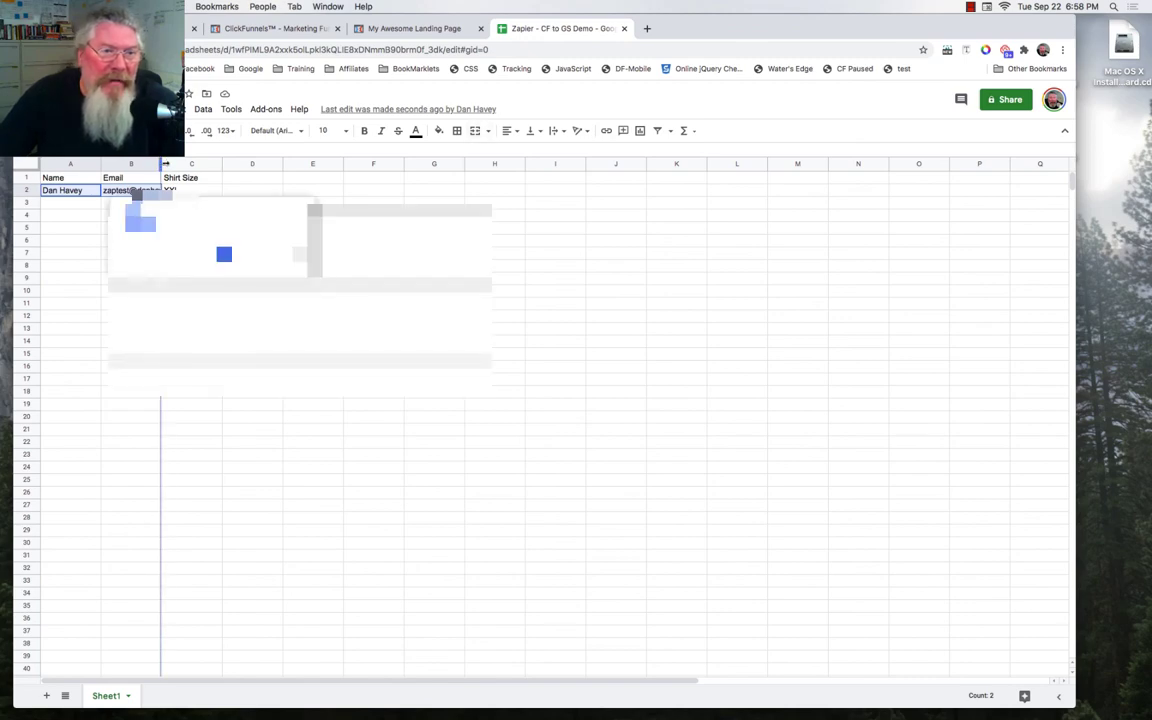
{"action": "double_click", "coordinate": [161, 163]}
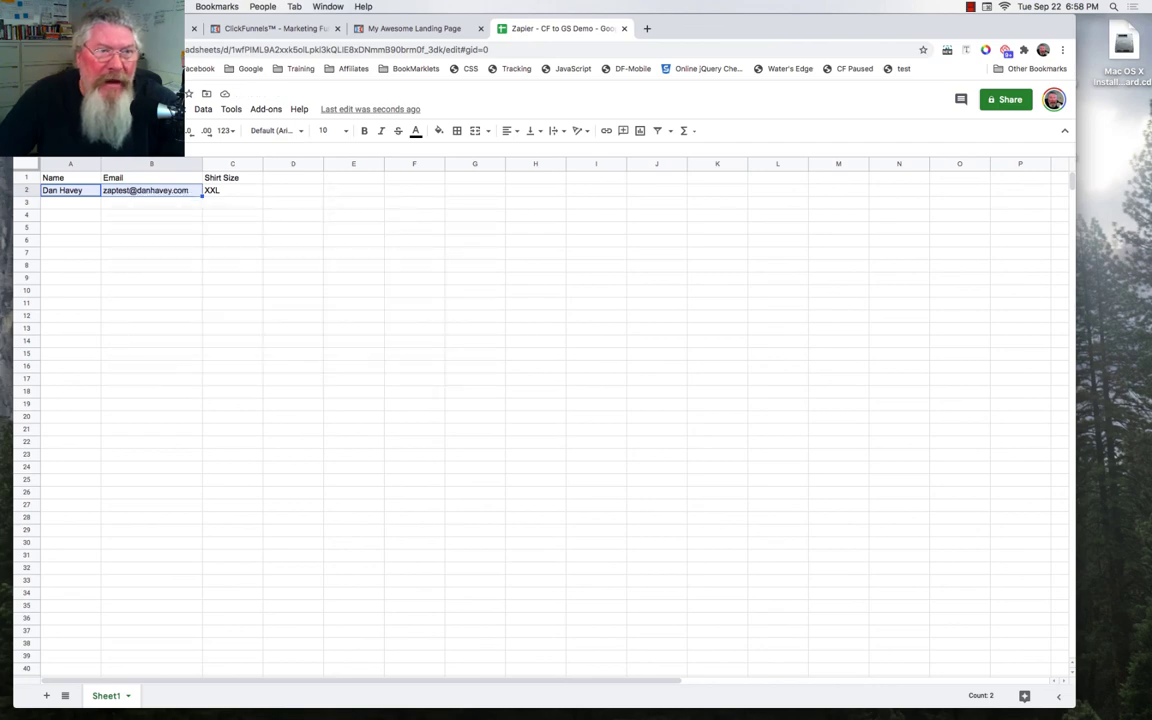
Return to the Zap in Zapier and review its ClickFunnels trigger and Google Sheets action
{"action": "left_click", "coordinate": [175, 28]}
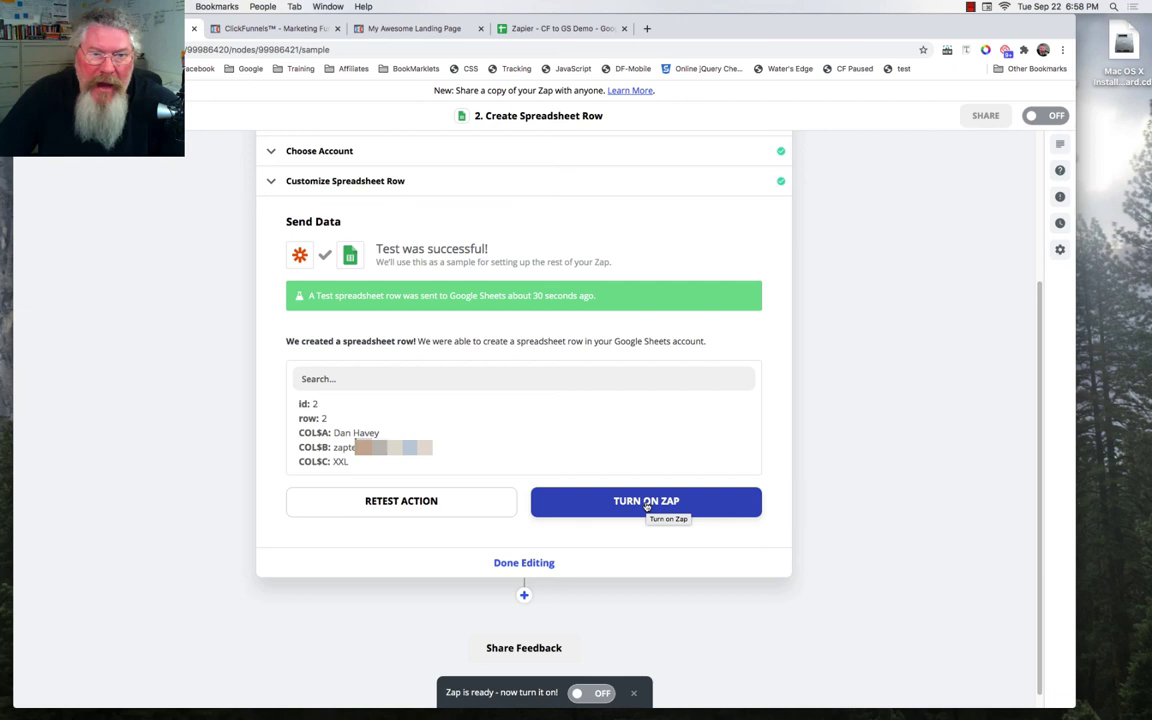
{"action": "scroll", "coordinate": [808, 374], "scroll_direction": "up", "scroll_amount": 4}
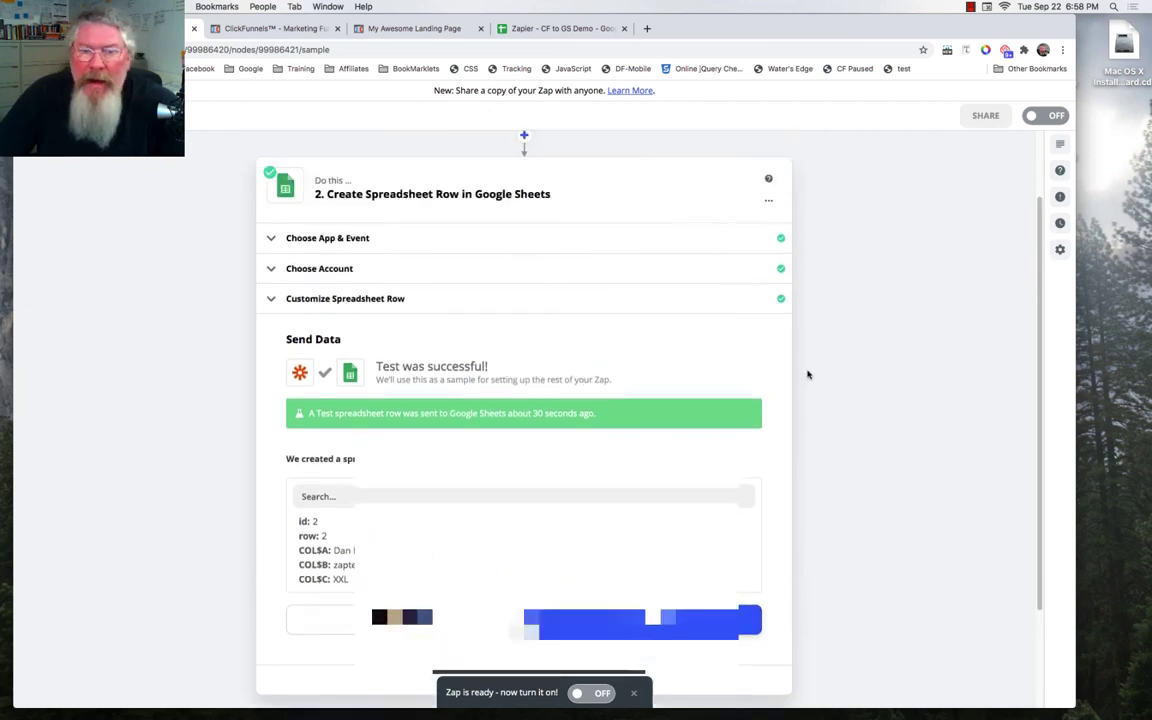
{"action": "mouse_move", "coordinate": [643, 213]}
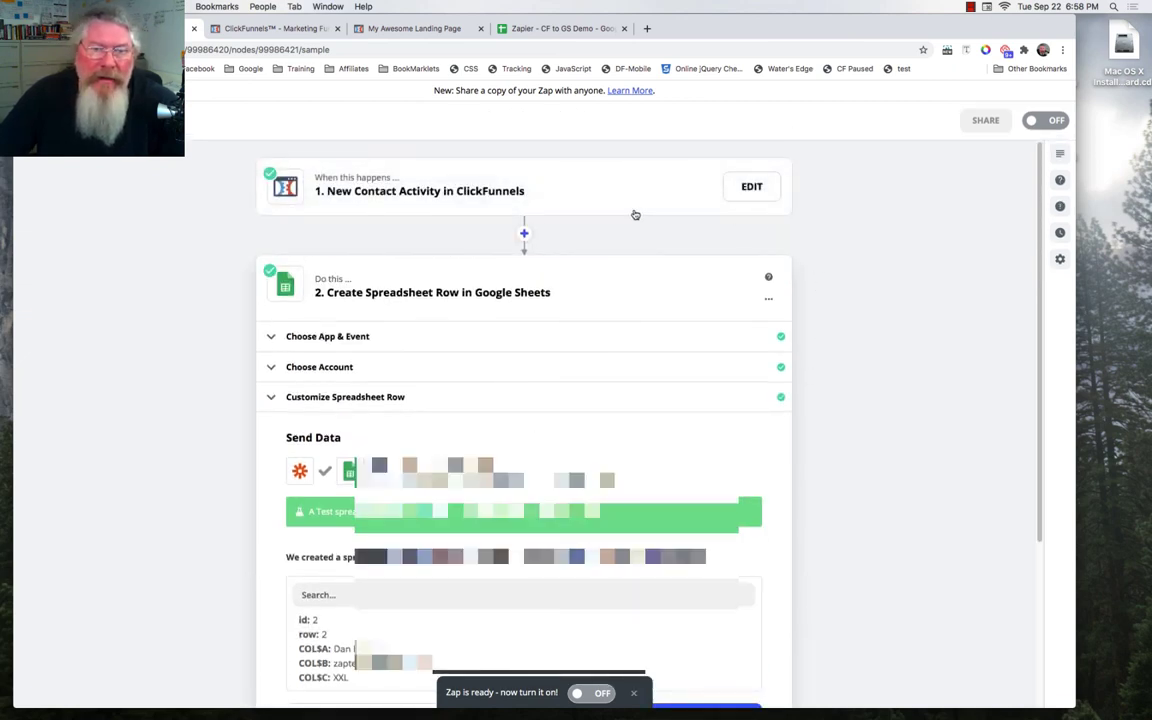